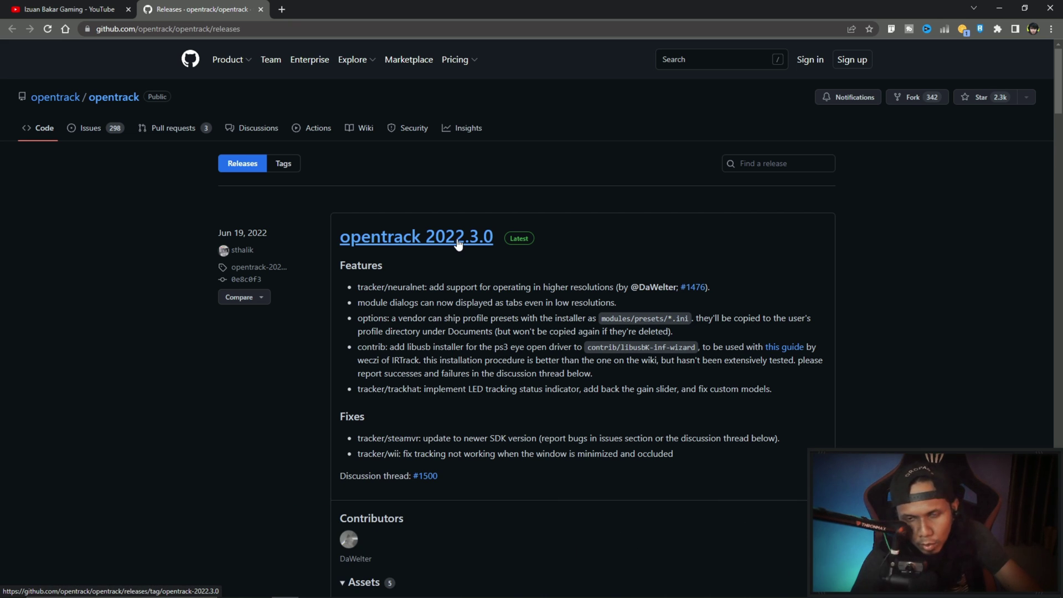
Step: Scroll the opentrack 2022.3.0 release page to the Assets list showing the win32 setup installer
scroll(809, 325, "down", 1)
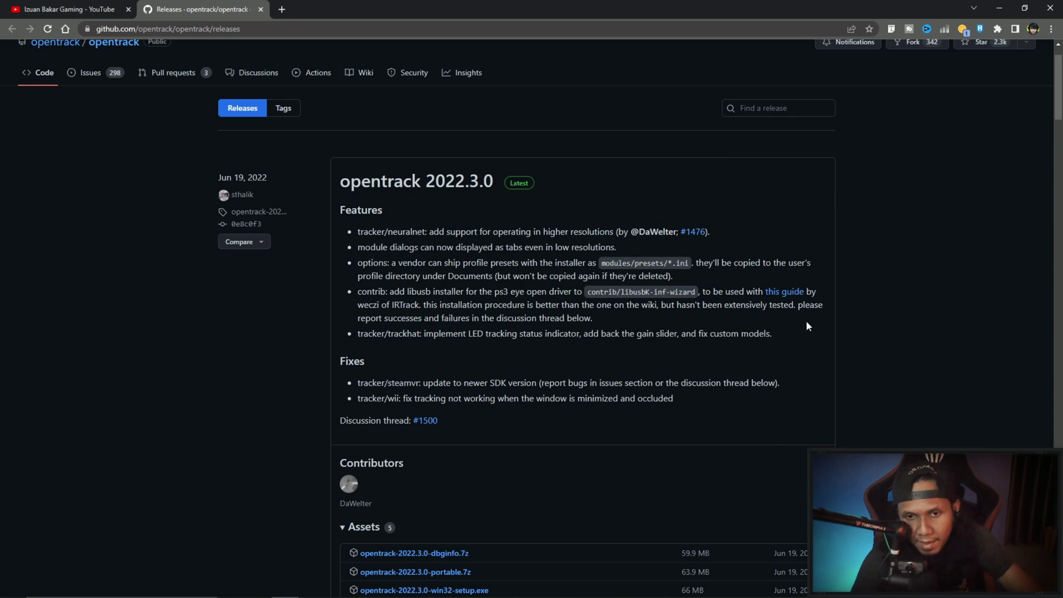
scroll(604, 439, "down", 3)
scroll(898, 424, "up", 1)
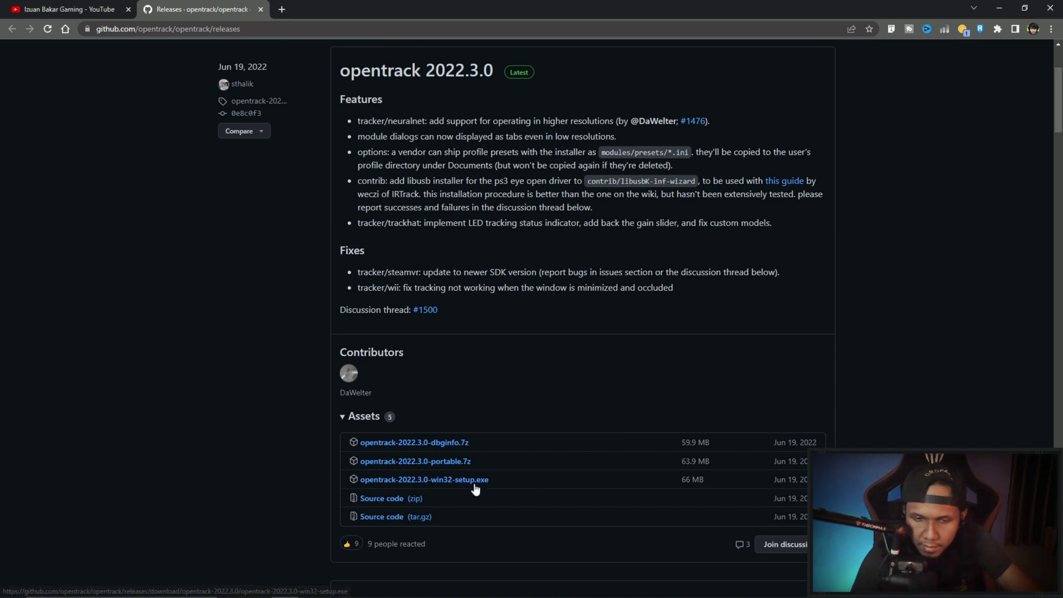
Step: Download the opentrack 2022.3.0 win32 setup and install it with a desktop shortcut
left_click(429, 481)
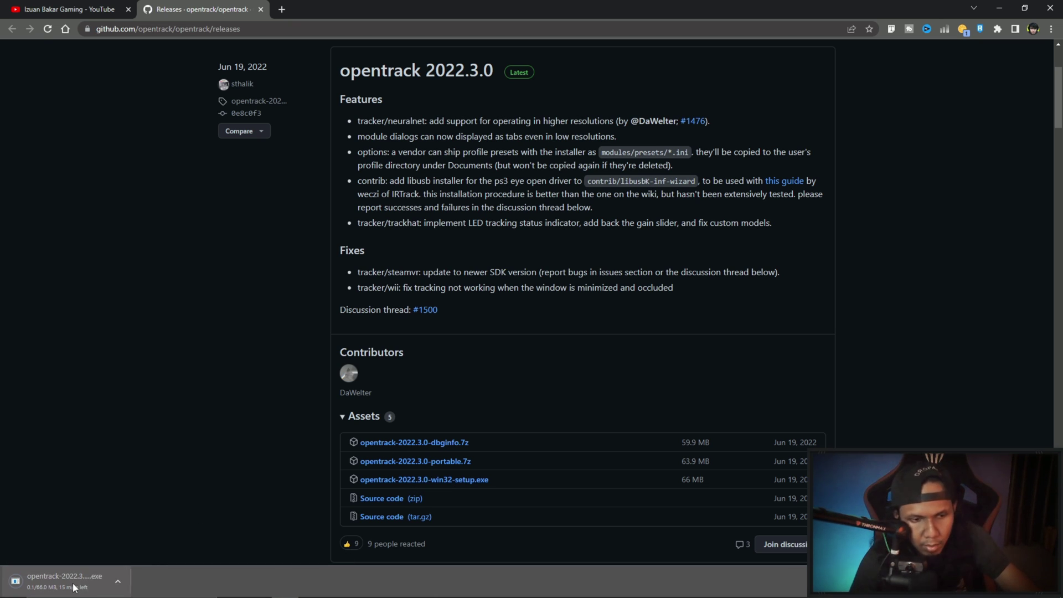
key("ctrl+j")
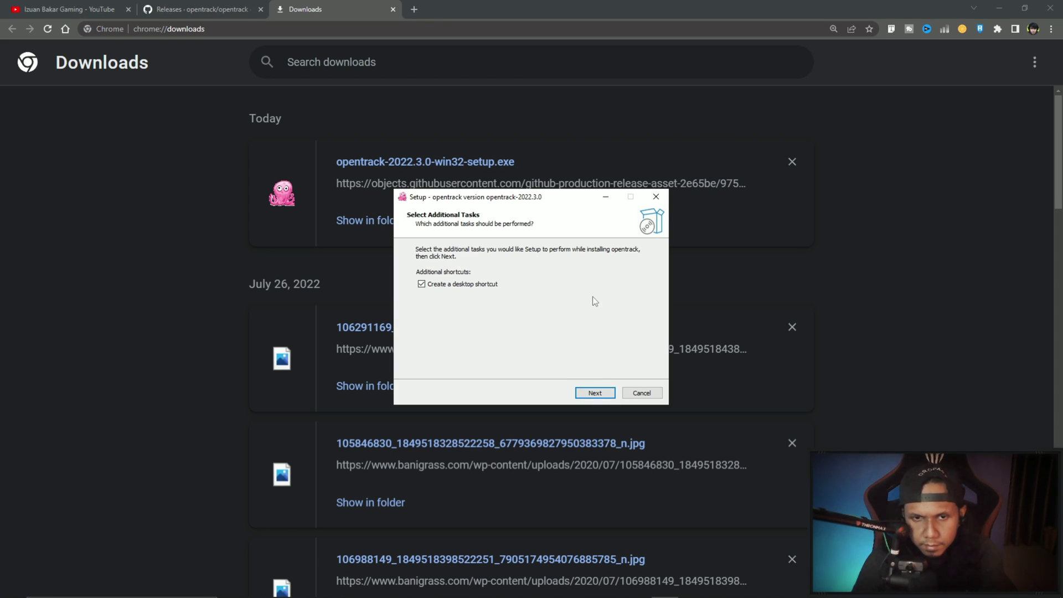
left_click(590, 392)
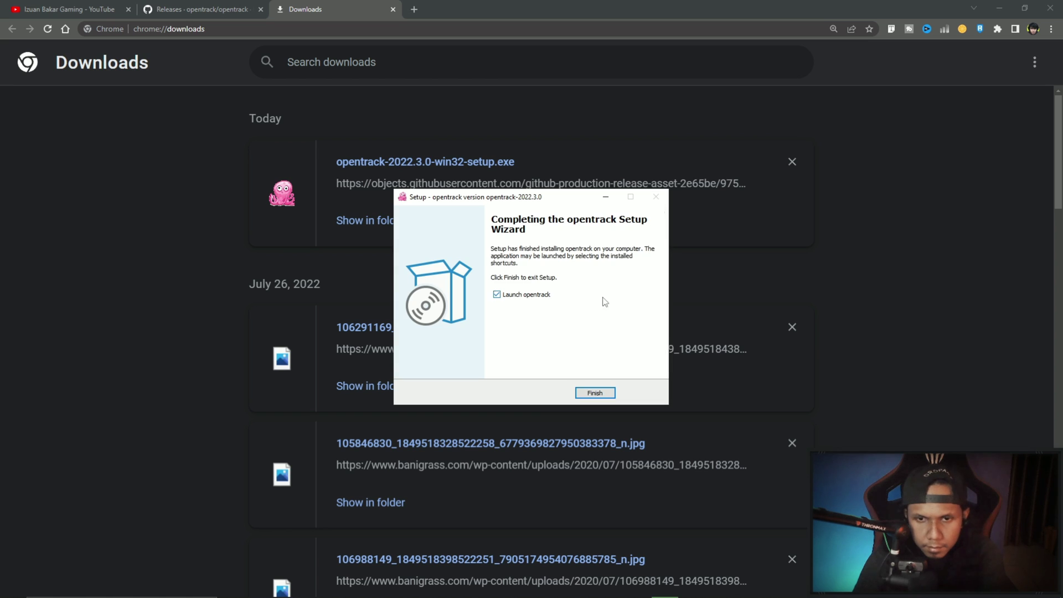
Step: Finish setup, launch opentrack and select neuralnet tracker as the input, checking its settings
left_click(595, 393)
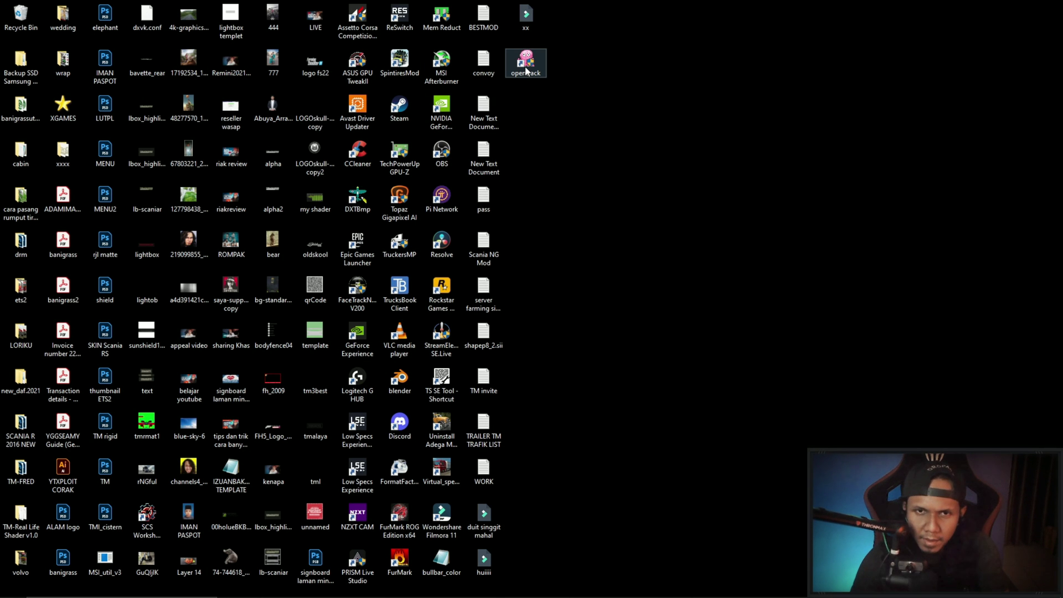
double_click(526, 62)
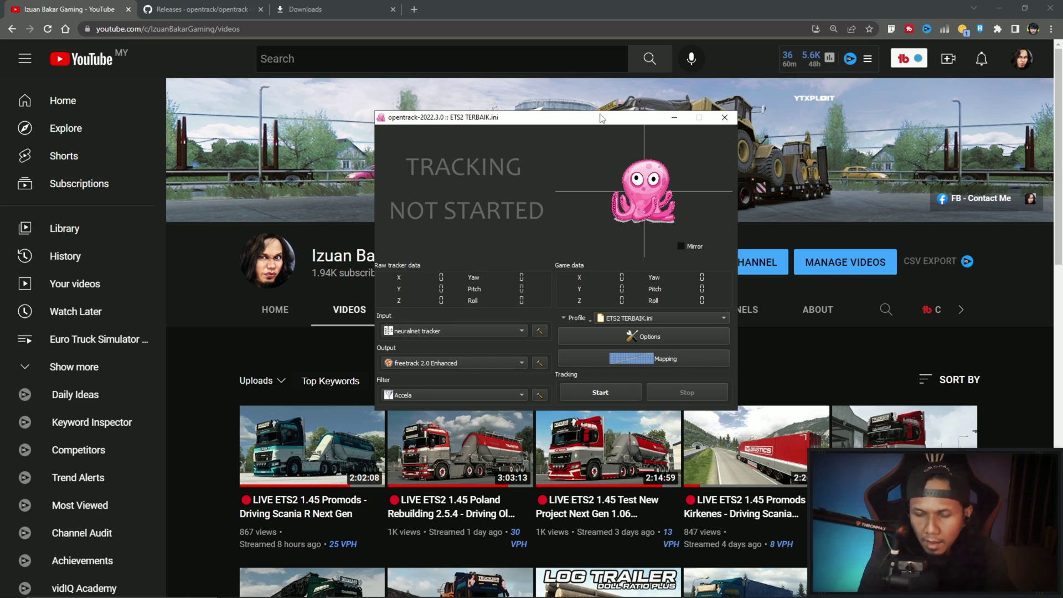
left_click_drag(600, 115, 590, 118)
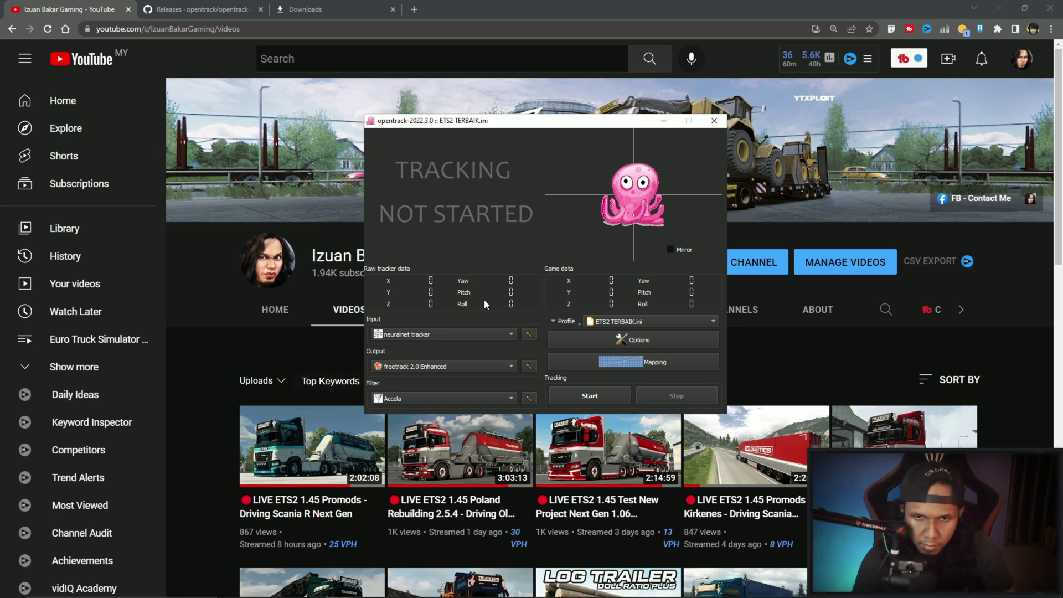
left_click(394, 334)
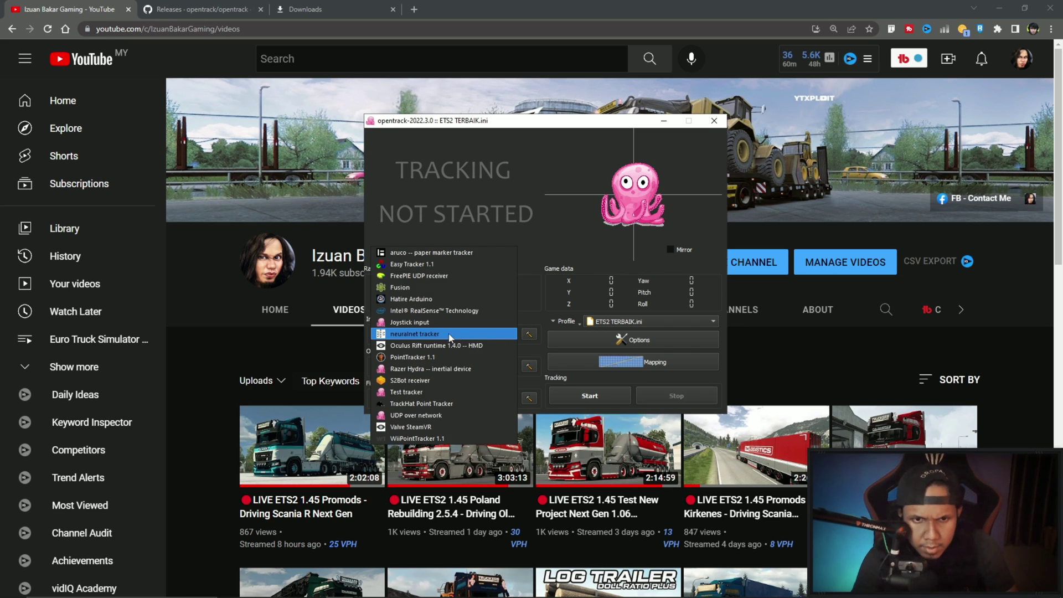
left_click(495, 333)
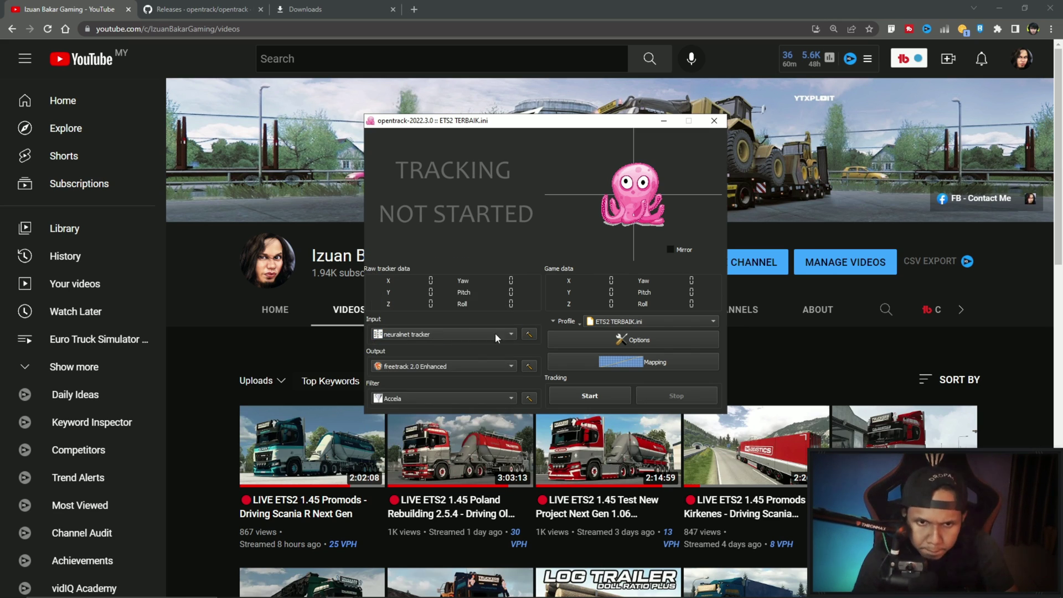
left_click(529, 335)
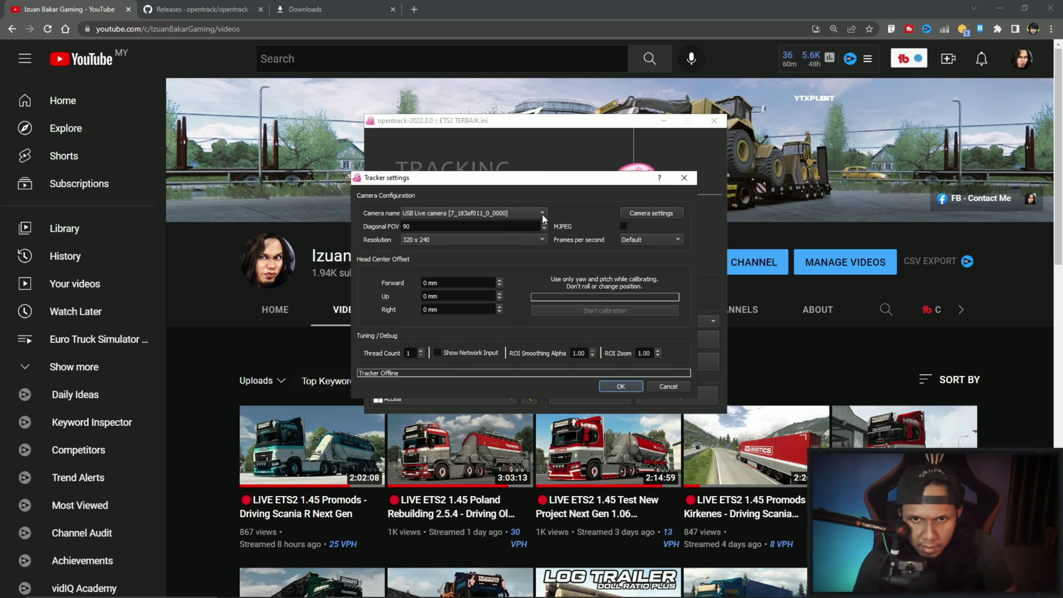
left_click(621, 386)
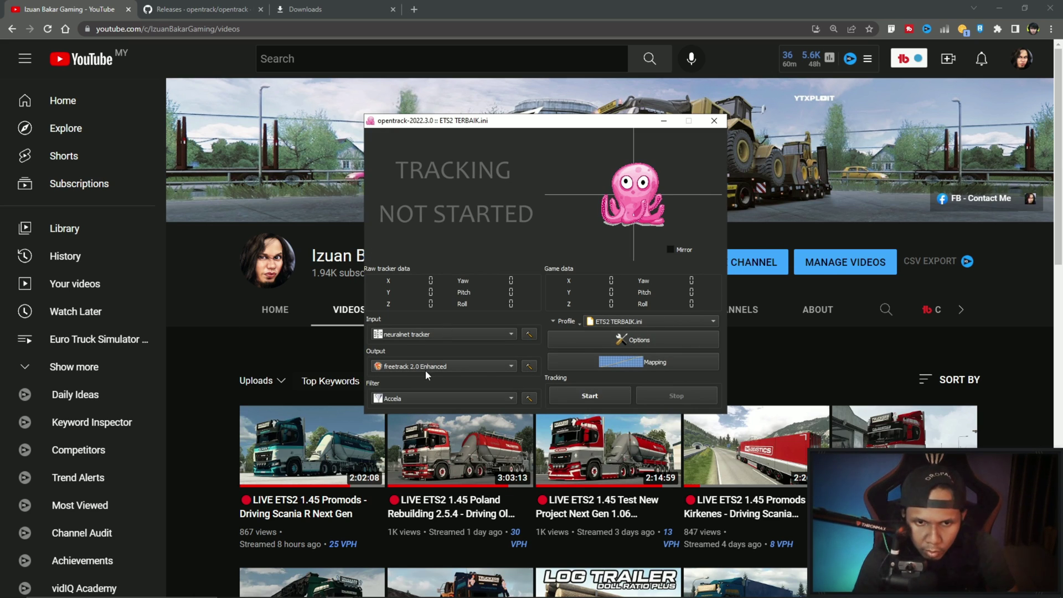
Step: Set the output to freetrack 2.0 Enhanced and keep Accela as the filter
left_click(513, 369)
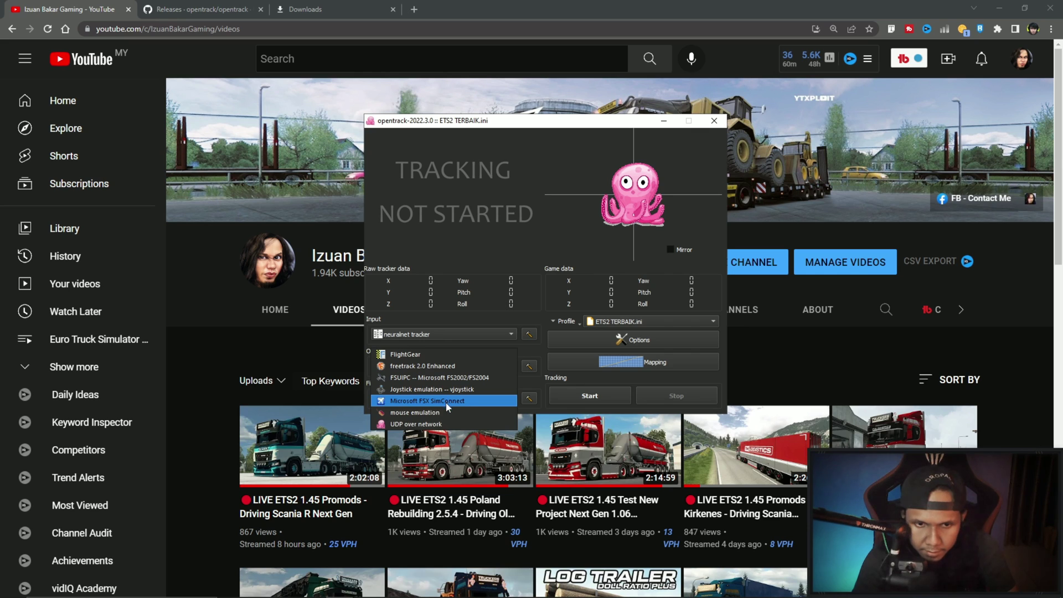
left_click(445, 366)
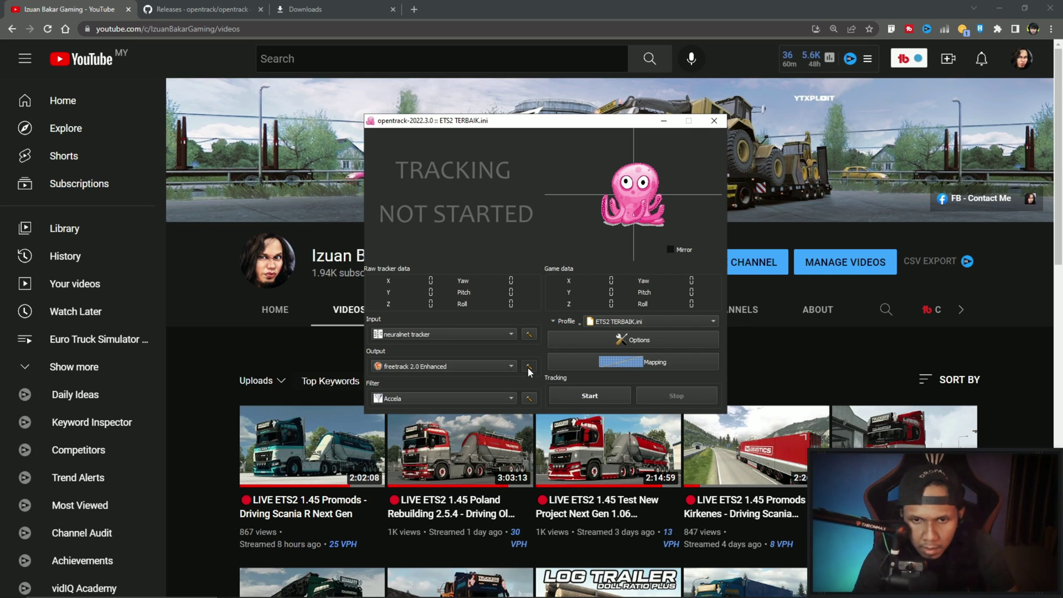
left_click(529, 367)
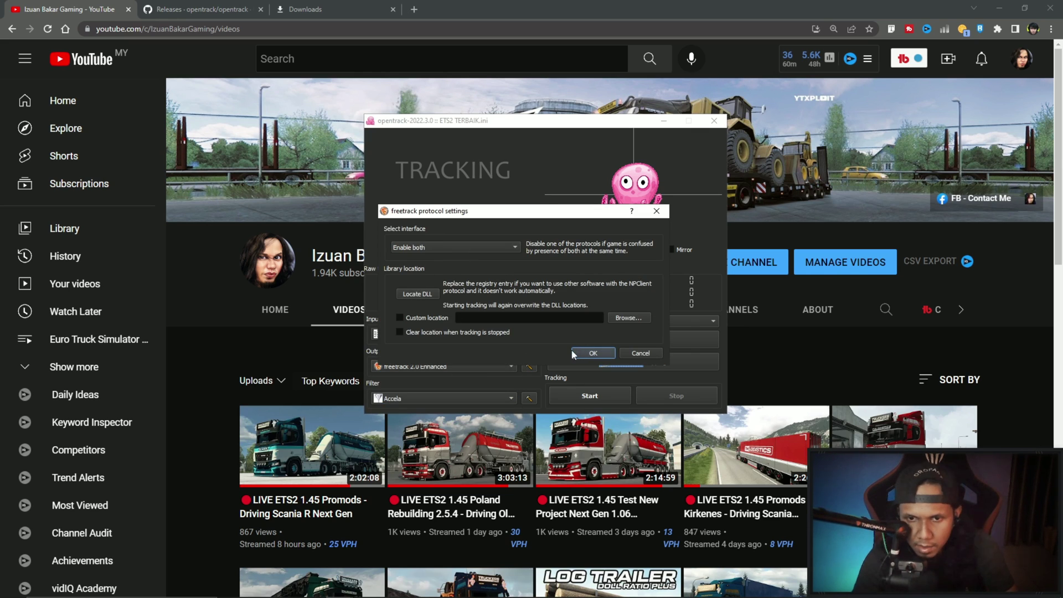
left_click(640, 354)
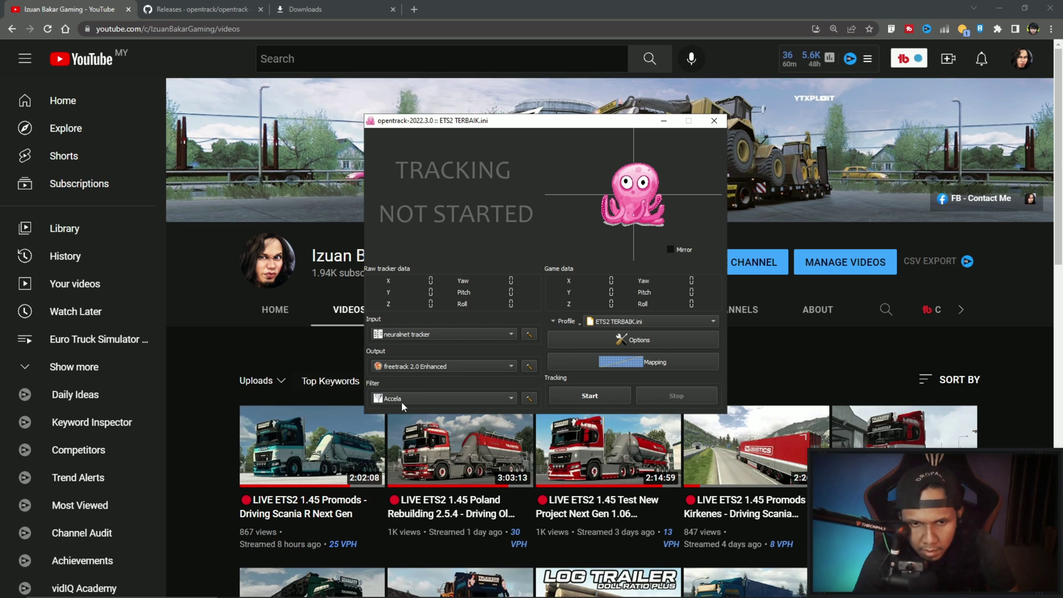
left_click(510, 400)
left_click(523, 400)
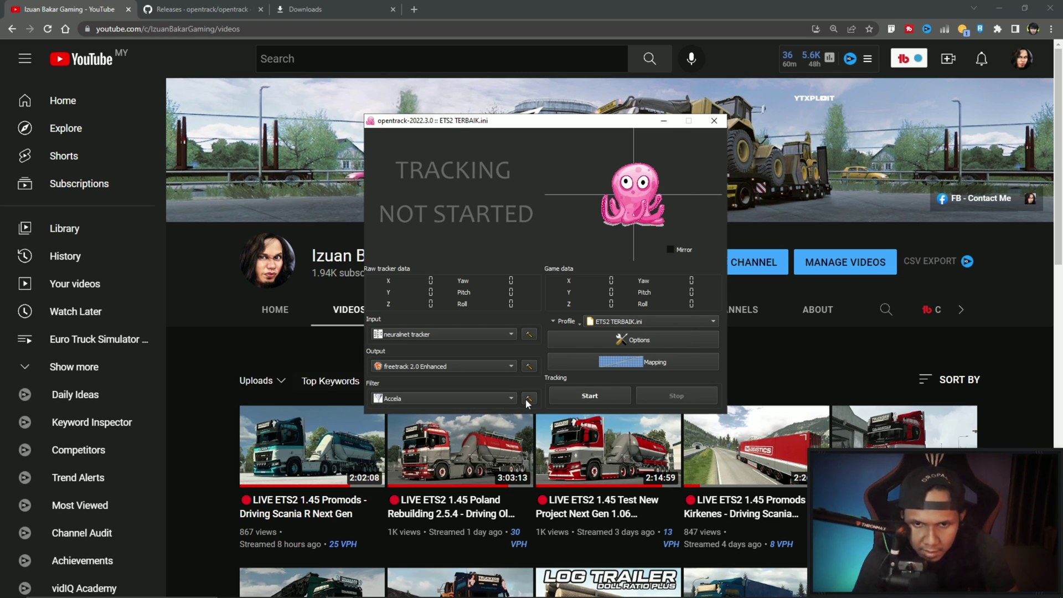
left_click(527, 398)
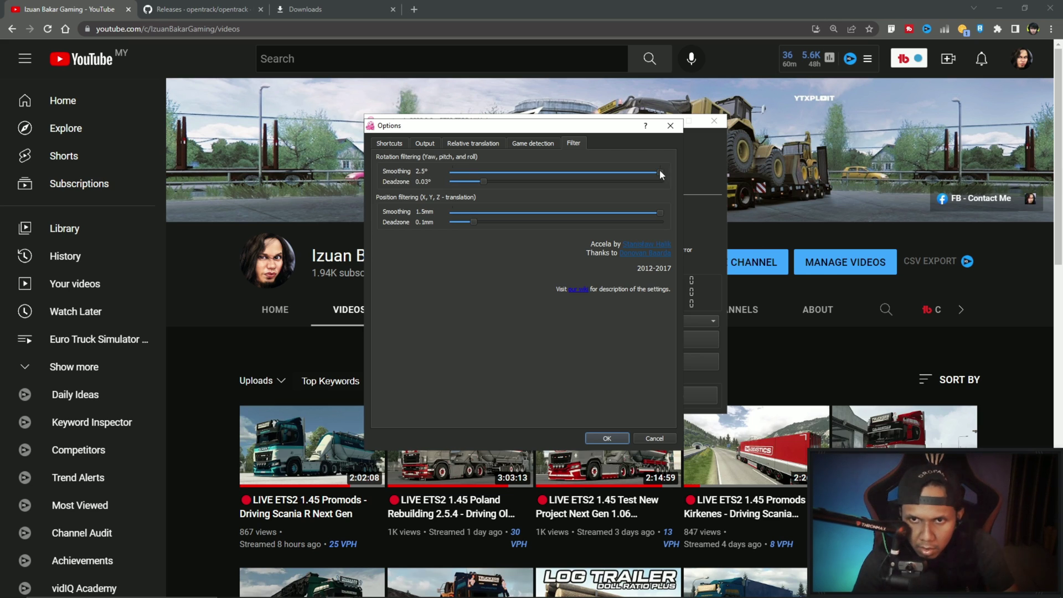
left_click_drag(660, 214, 634, 215)
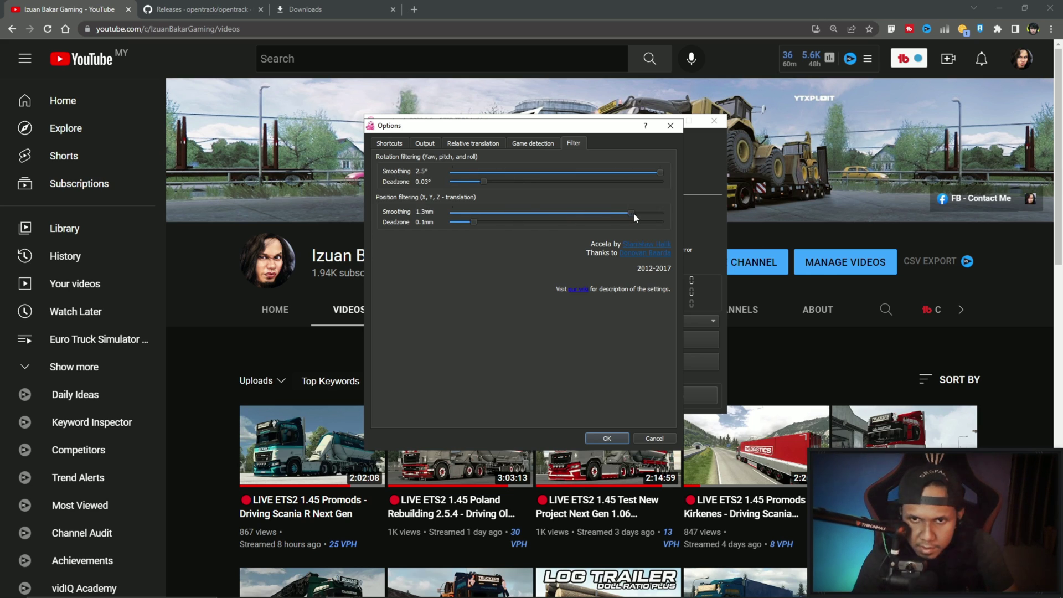
key("ctrl+Tab")
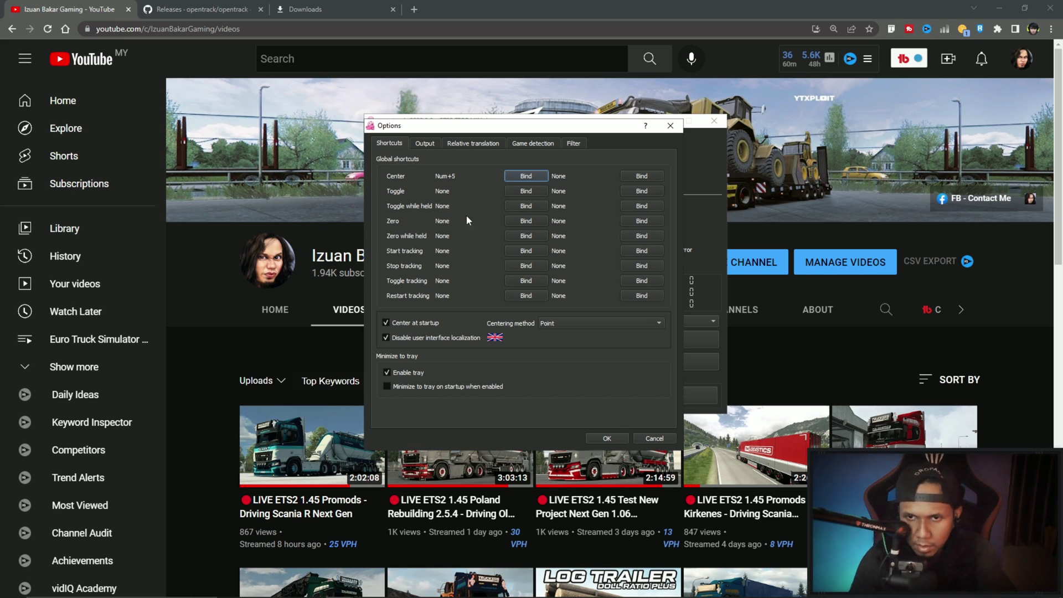
left_click(425, 144)
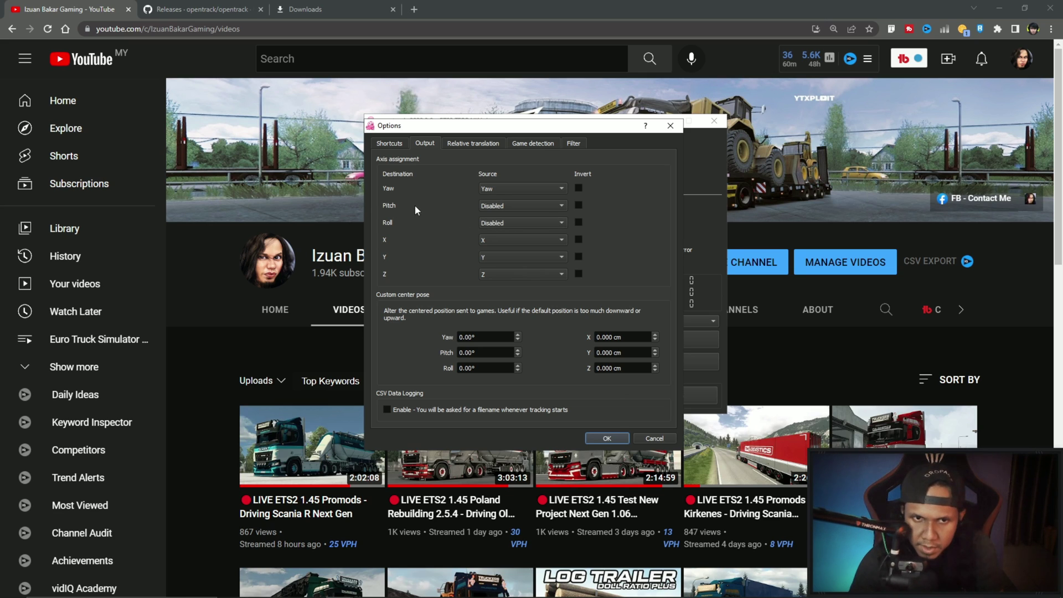
left_click(560, 207)
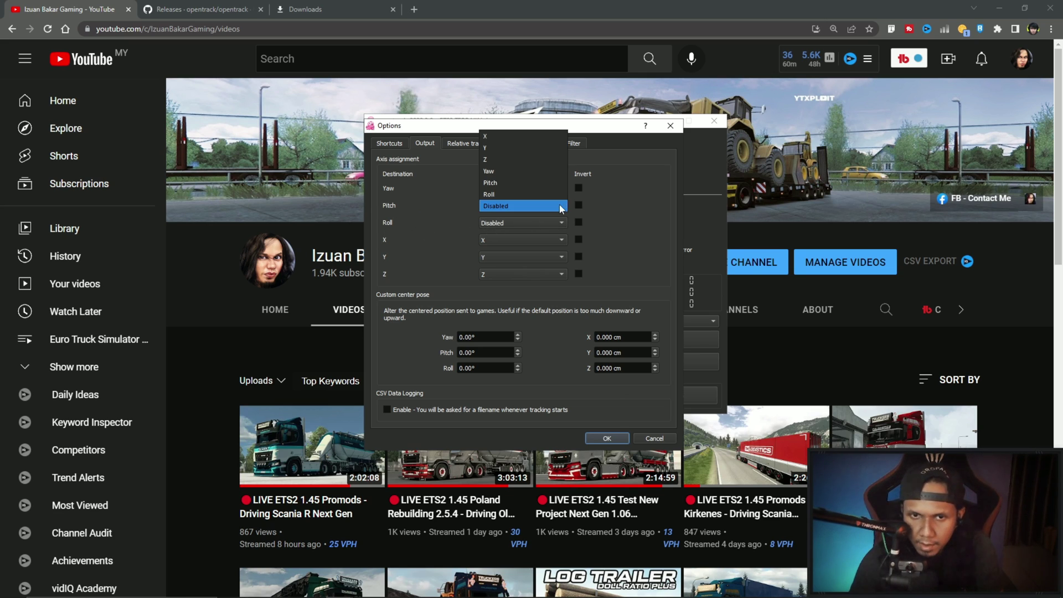
left_click(468, 146)
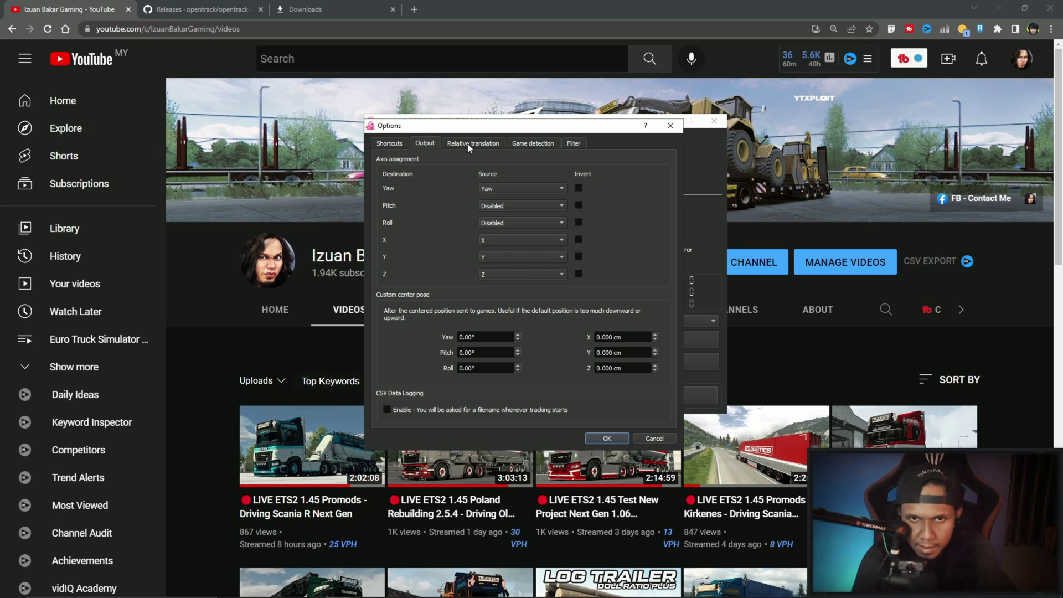
left_click(470, 144)
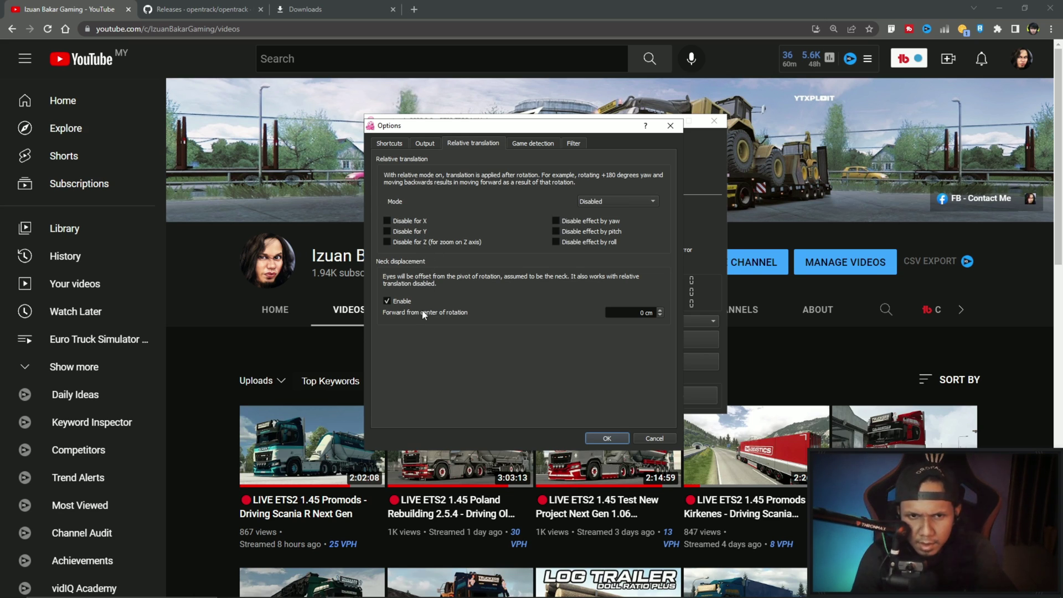
left_click(533, 143)
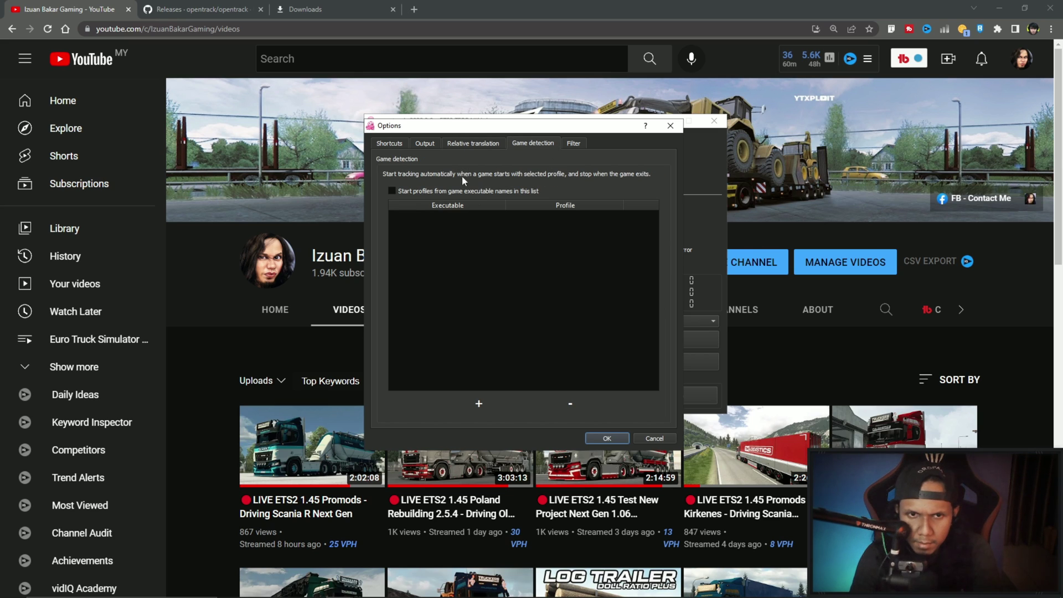
left_click(572, 144)
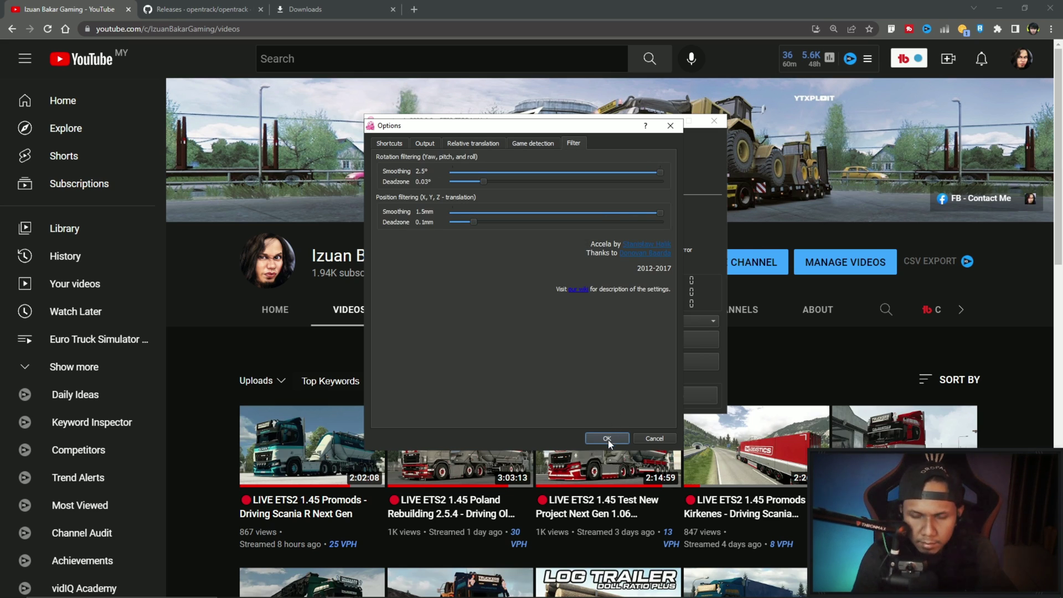
left_click(608, 438)
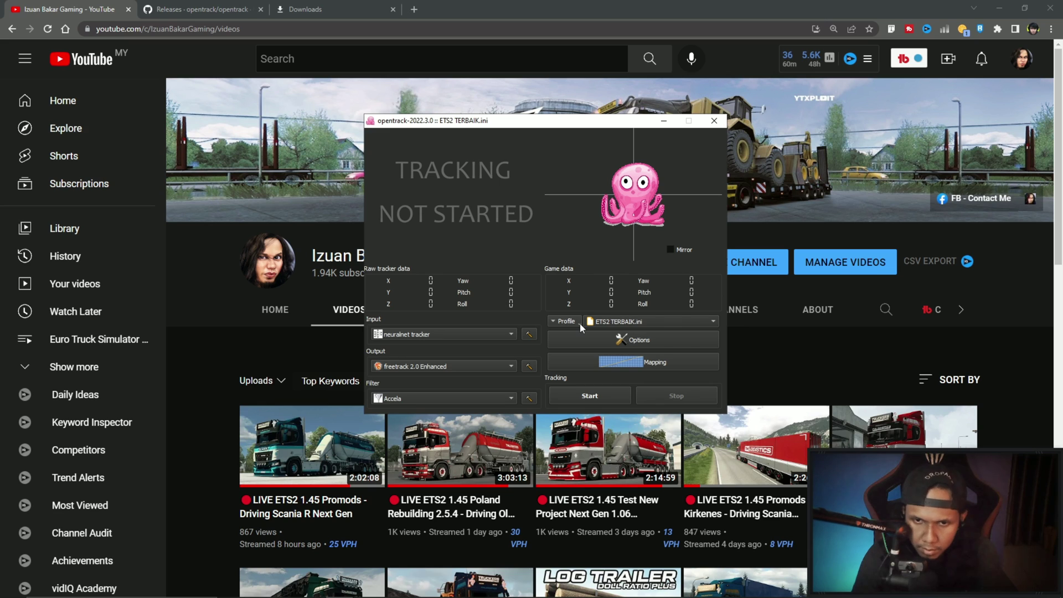
Step: Browse the Options tabs (axes, relative translation, game detection, filter, shortcuts) and confirm with OK
left_click(579, 323)
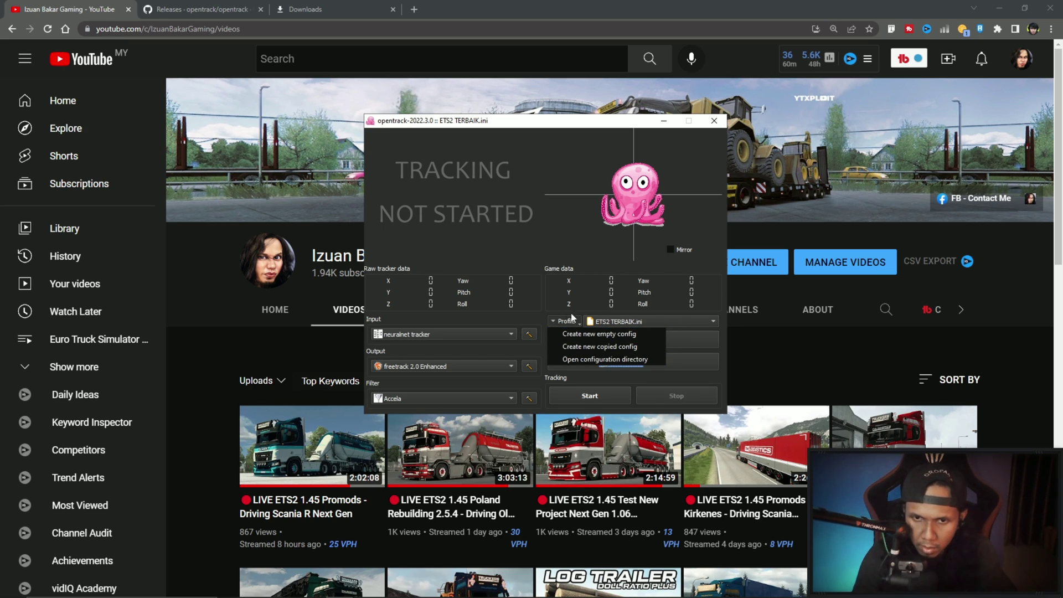
left_click(572, 319)
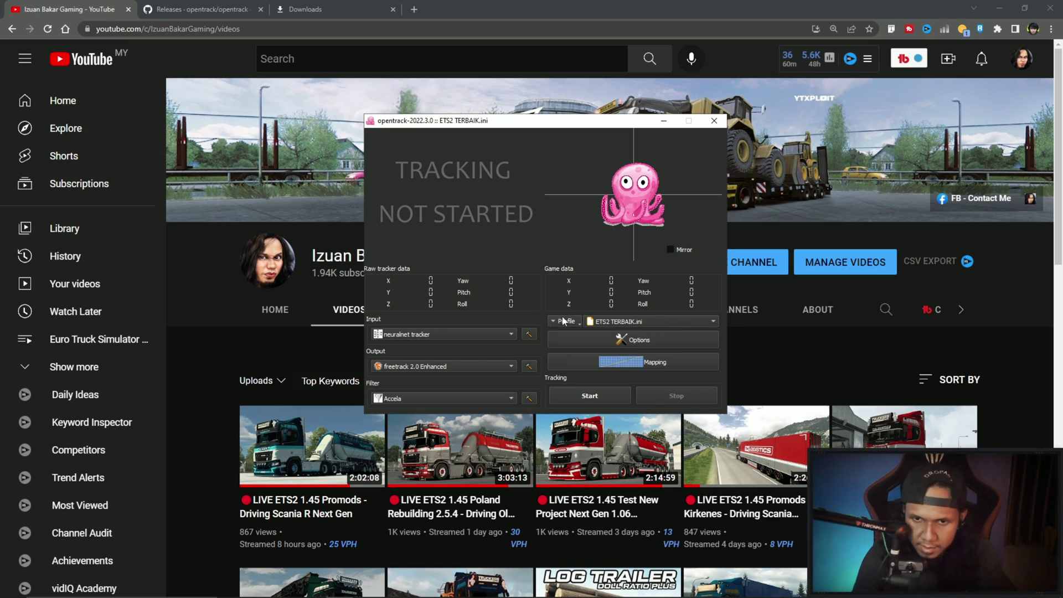
left_click(633, 341)
left_click_drag(577, 126, 760, 117)
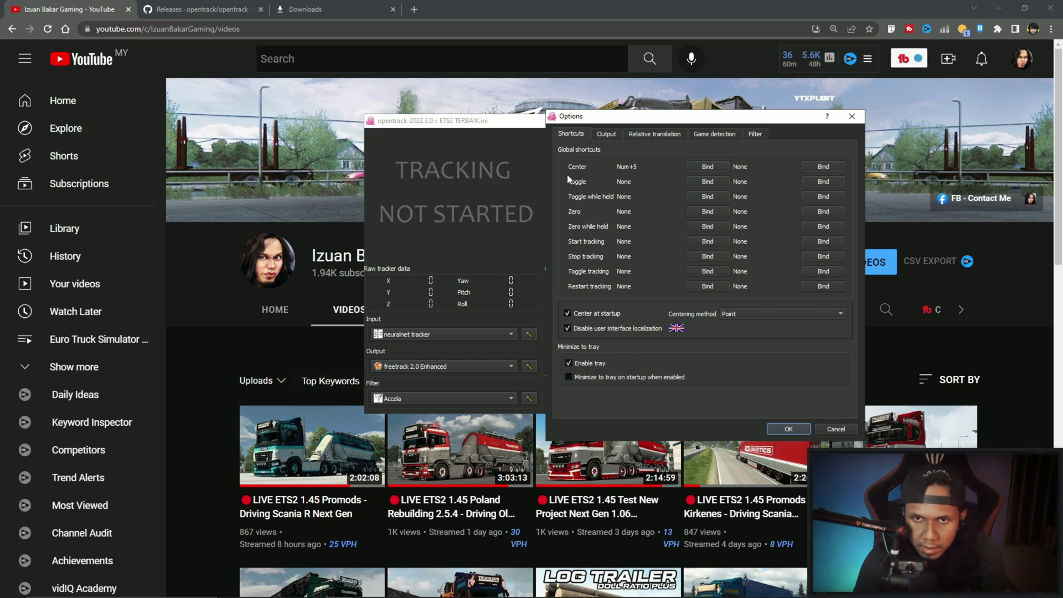
left_click(607, 136)
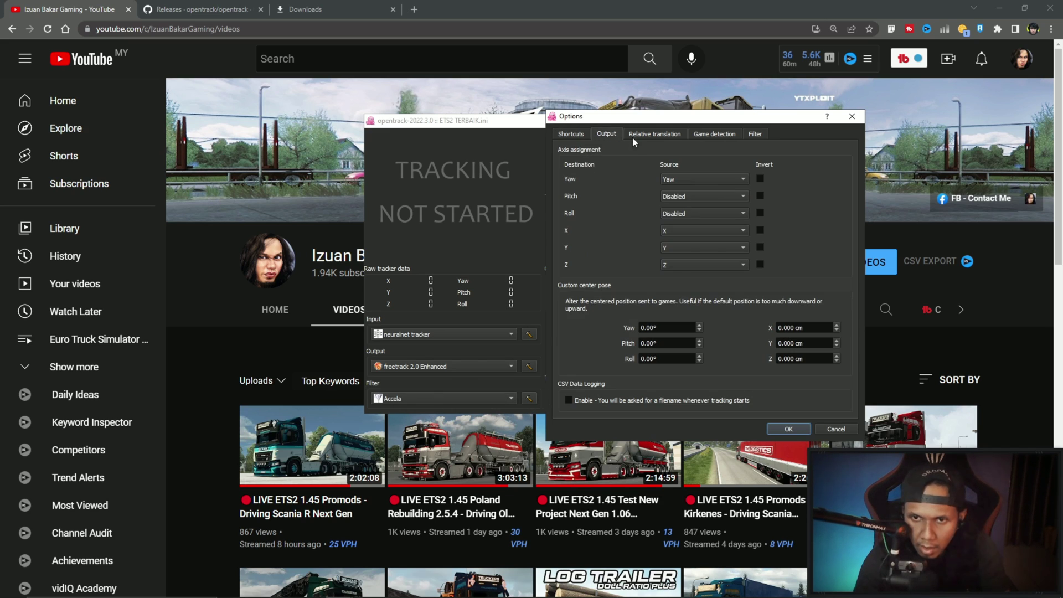
left_click(652, 134)
left_click(716, 134)
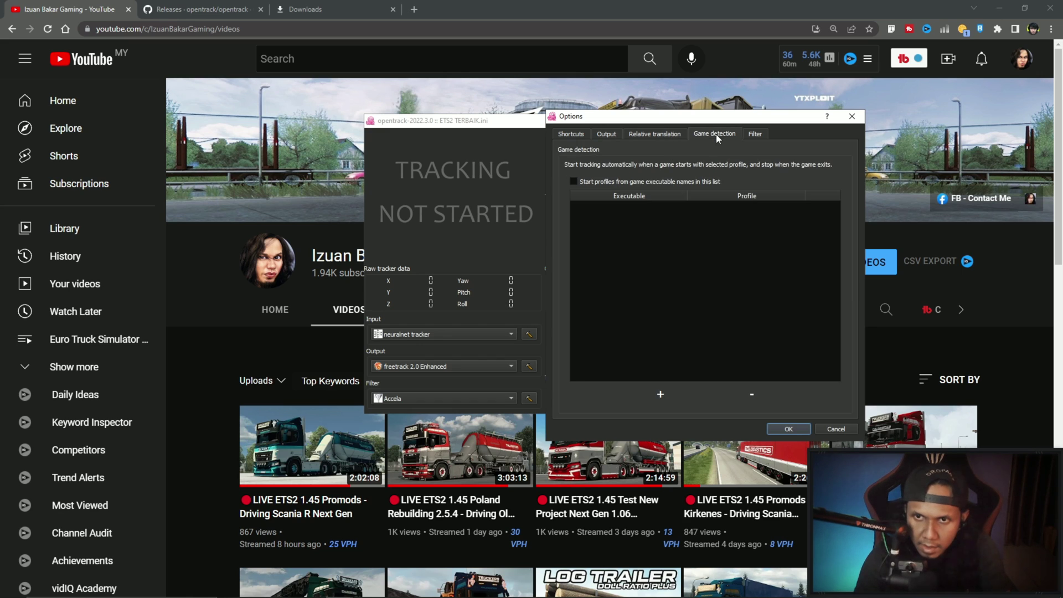
left_click(759, 136)
left_click(571, 134)
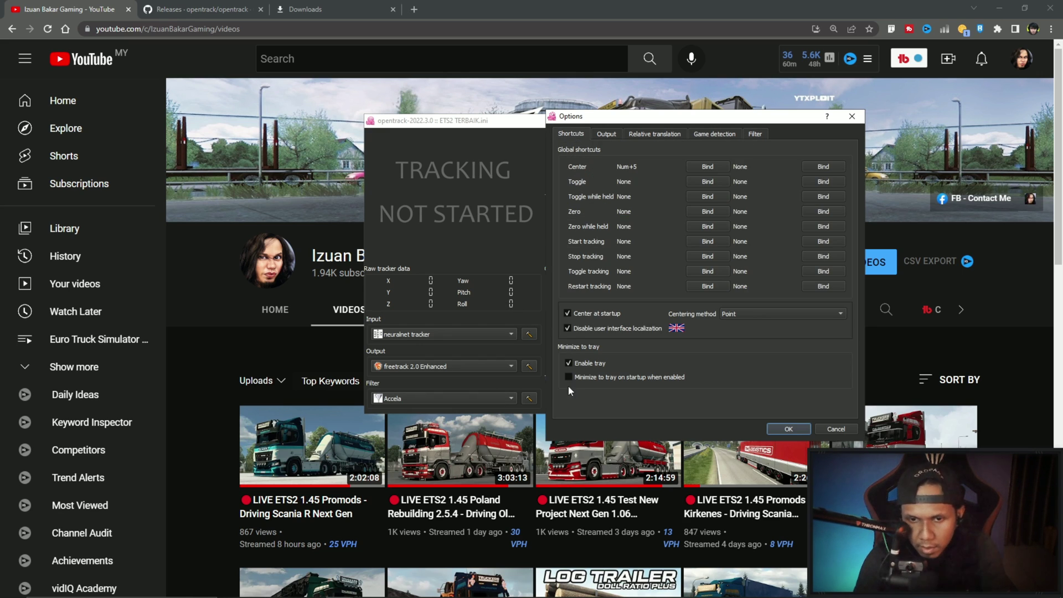
left_click(788, 430)
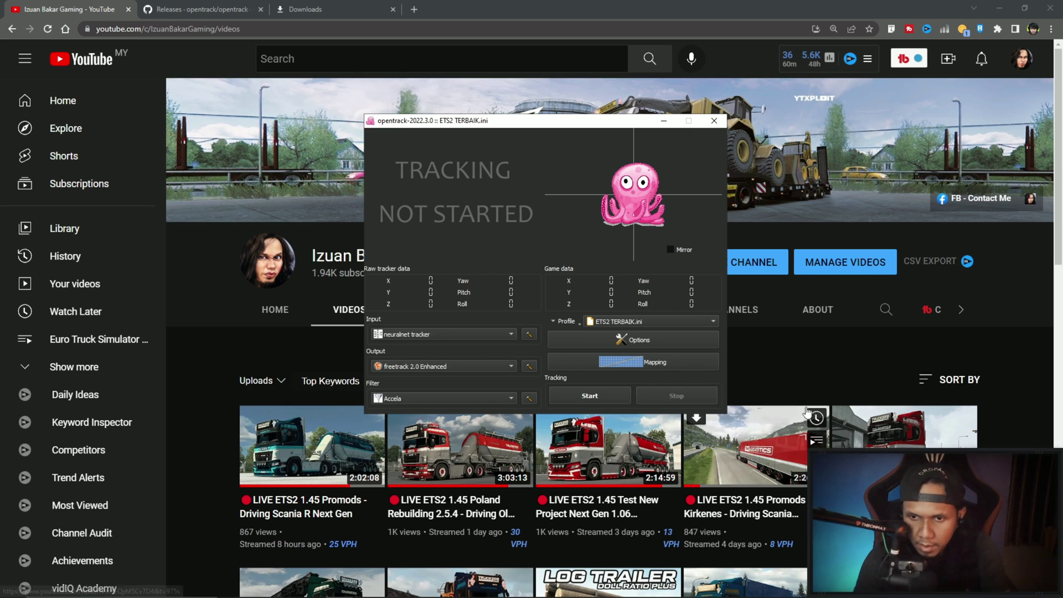
Step: Review the Pitch, Roll, X, Y and Z mapping curves, then lower the Yaw curve's middle point slightly
left_click(637, 367)
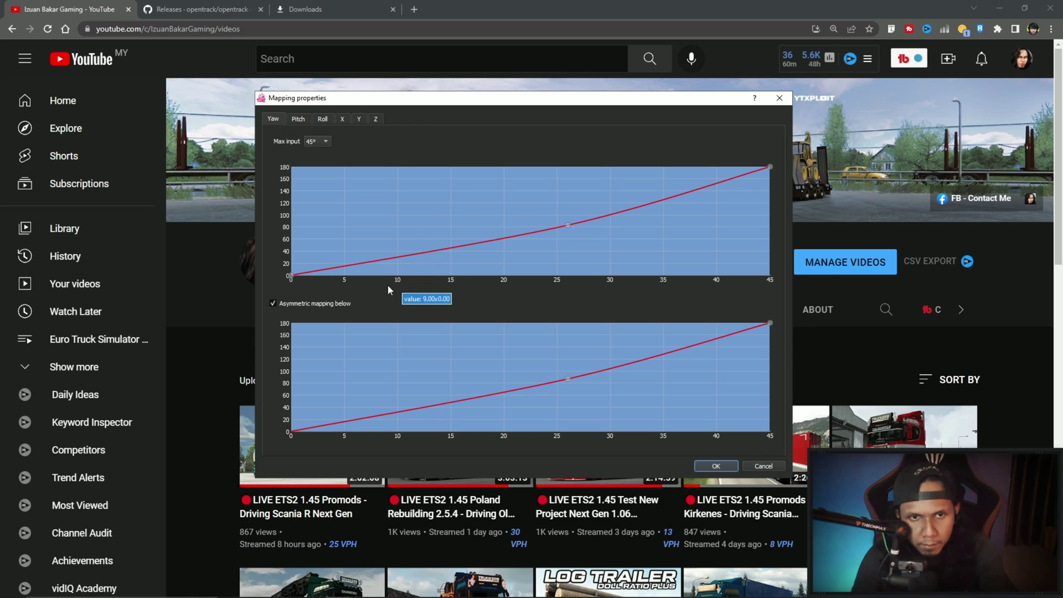
left_click(298, 119)
left_click(324, 119)
left_click(342, 119)
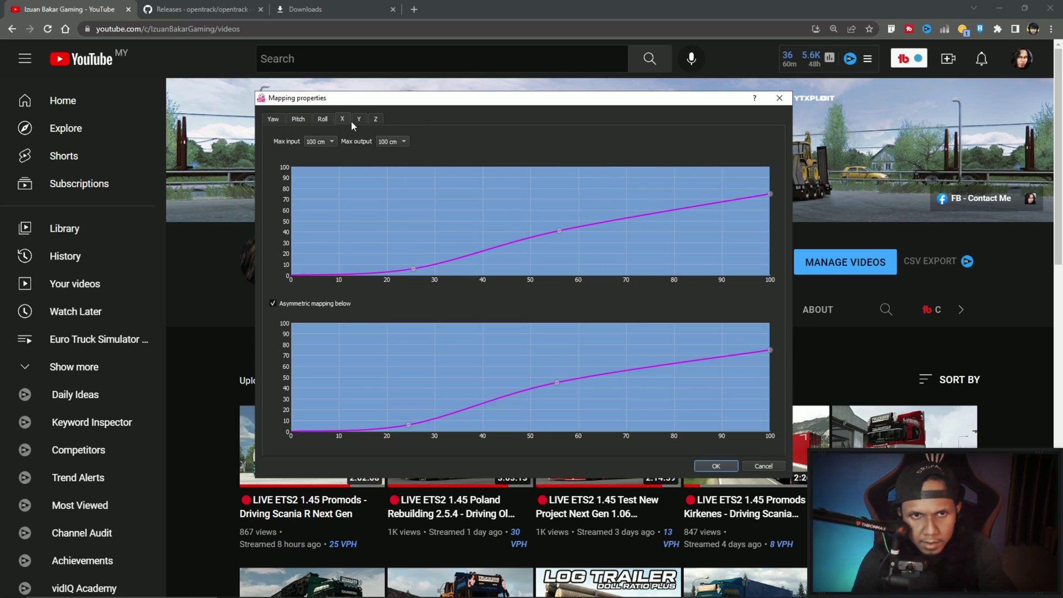
left_click(359, 119)
left_click(376, 119)
left_click(272, 121)
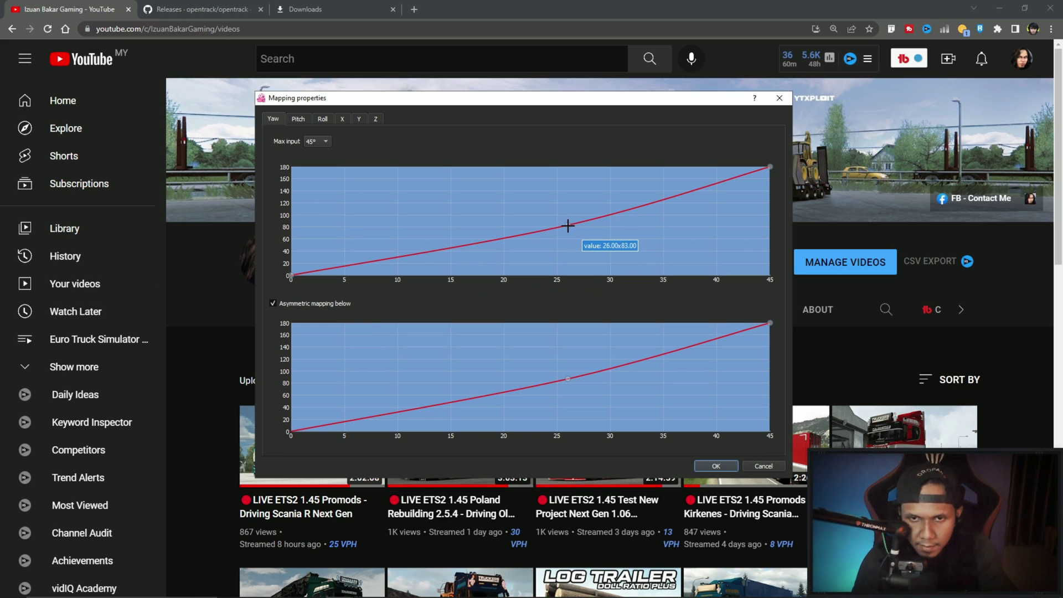
left_click_drag(567, 225, 573, 226)
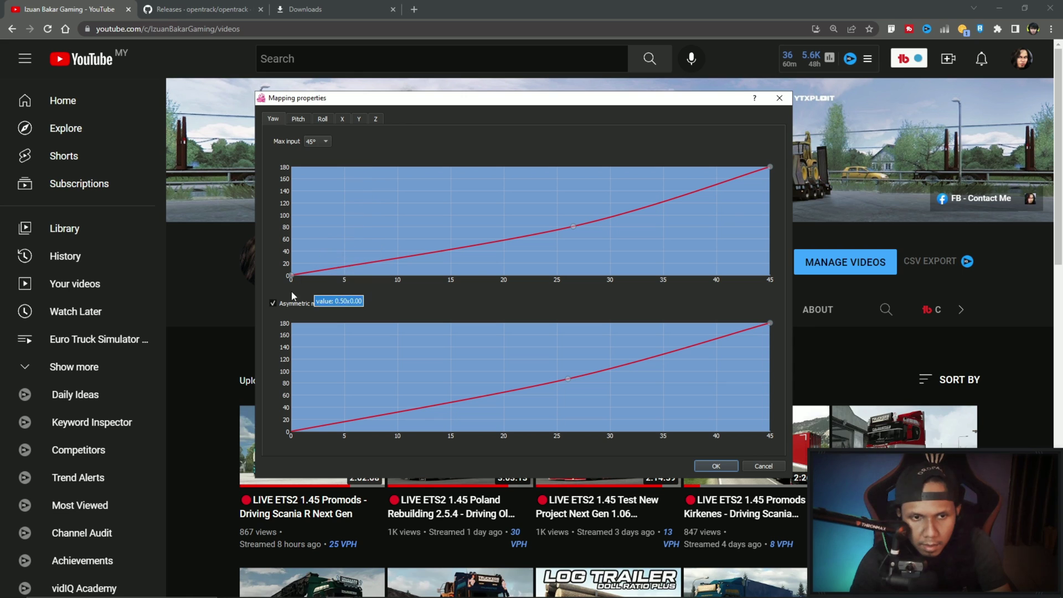
Step: Inspect the Pitch, Roll, X and Y mapping curves in turn, ending on Z
left_click(299, 120)
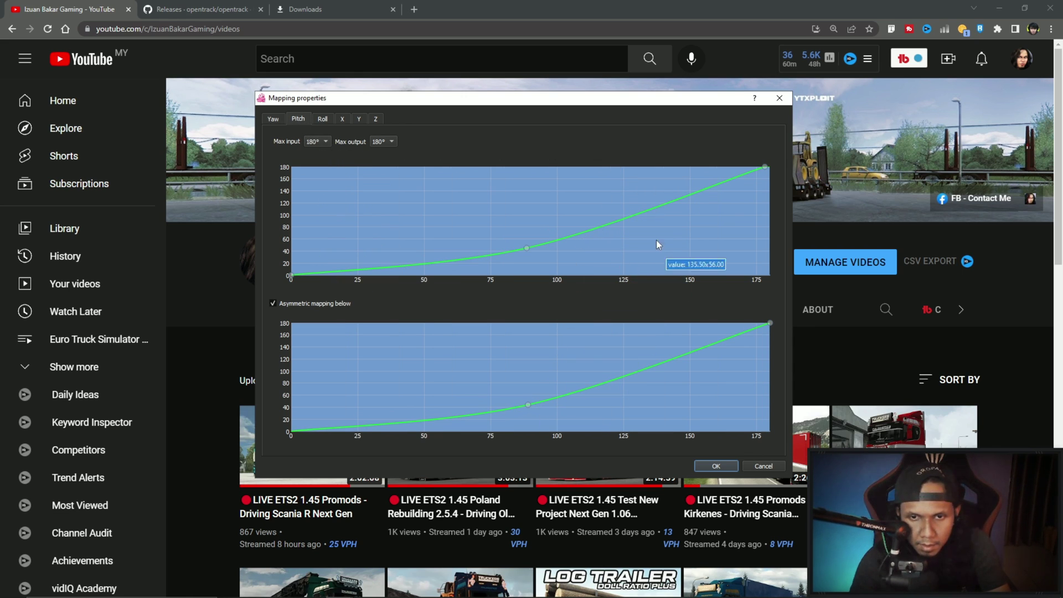
left_click(322, 120)
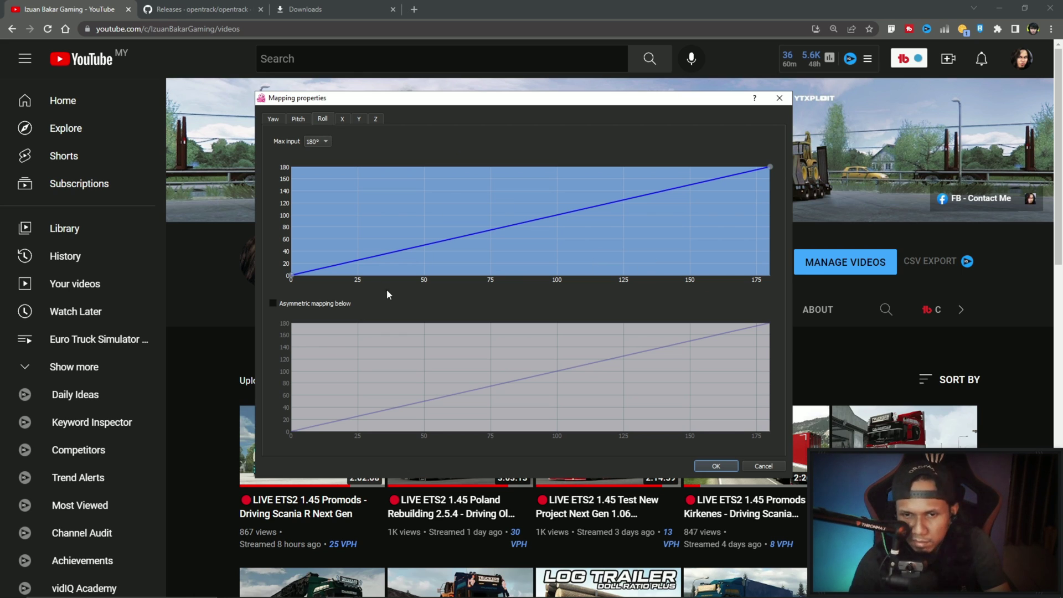
left_click(343, 119)
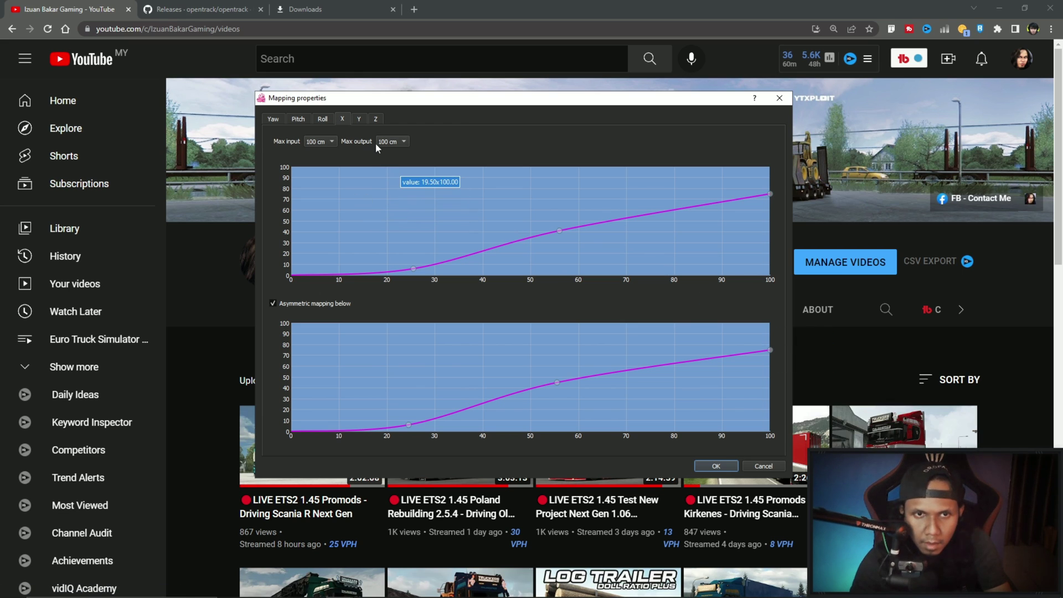
left_click(360, 118)
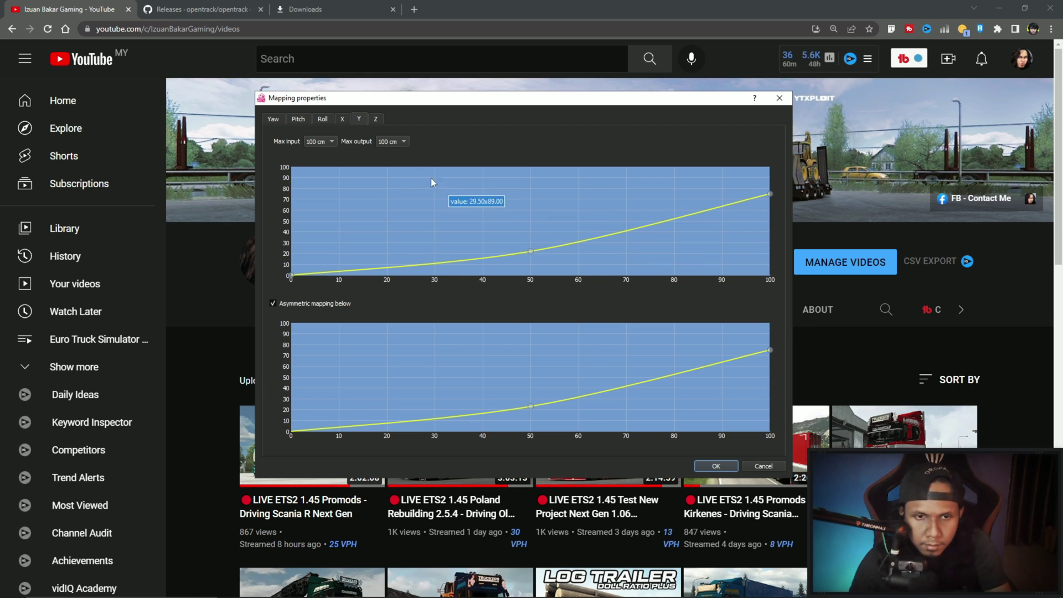
left_click(377, 119)
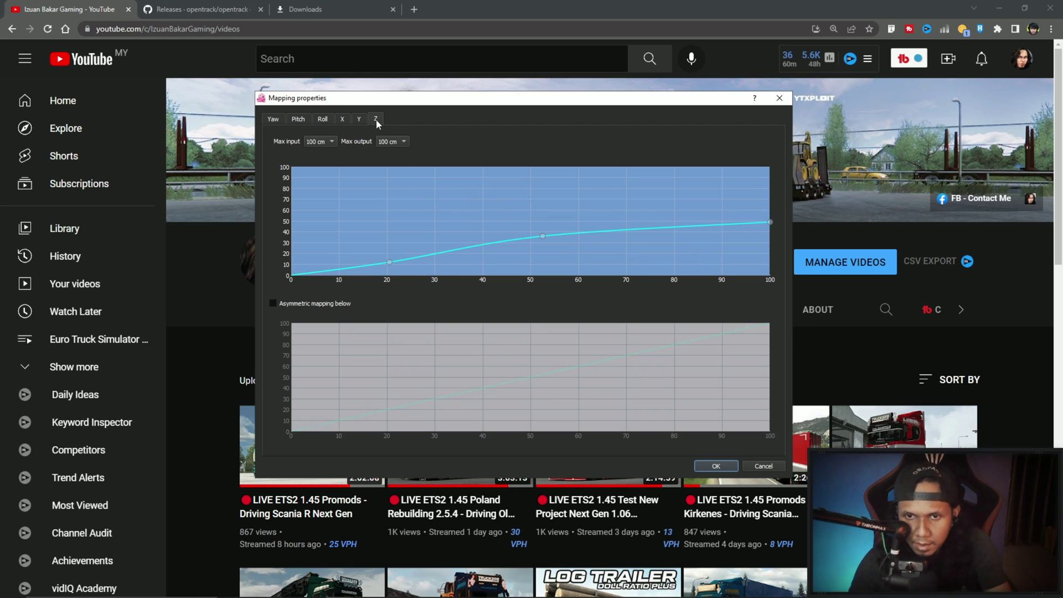
Step: Enable Asymmetric mapping below for Z and shape its lower curve through about 38 mid-way, ending at 48
left_click(273, 303)
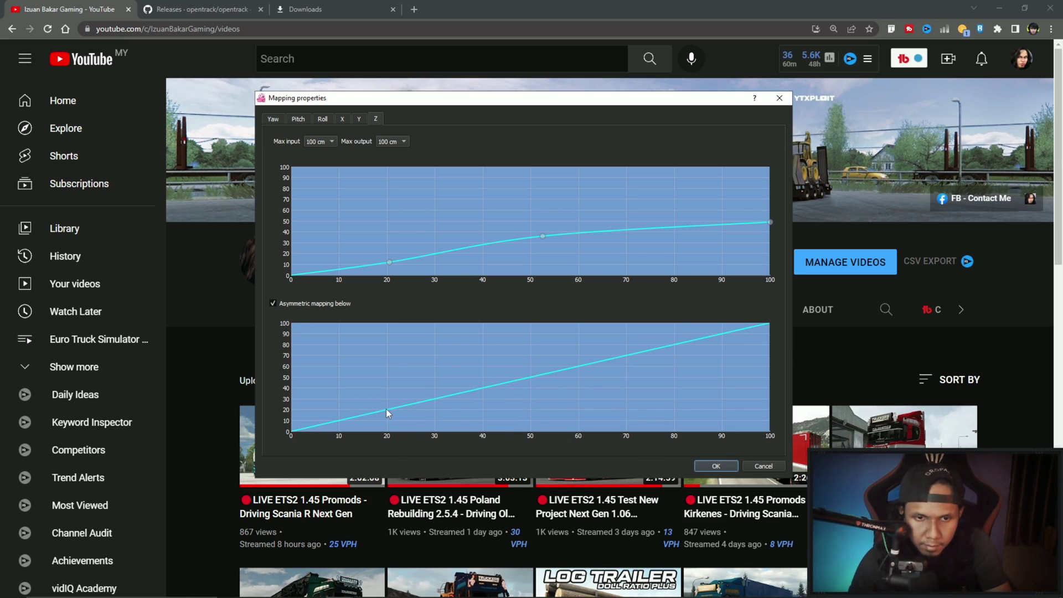
left_click_drag(386, 410, 386, 414)
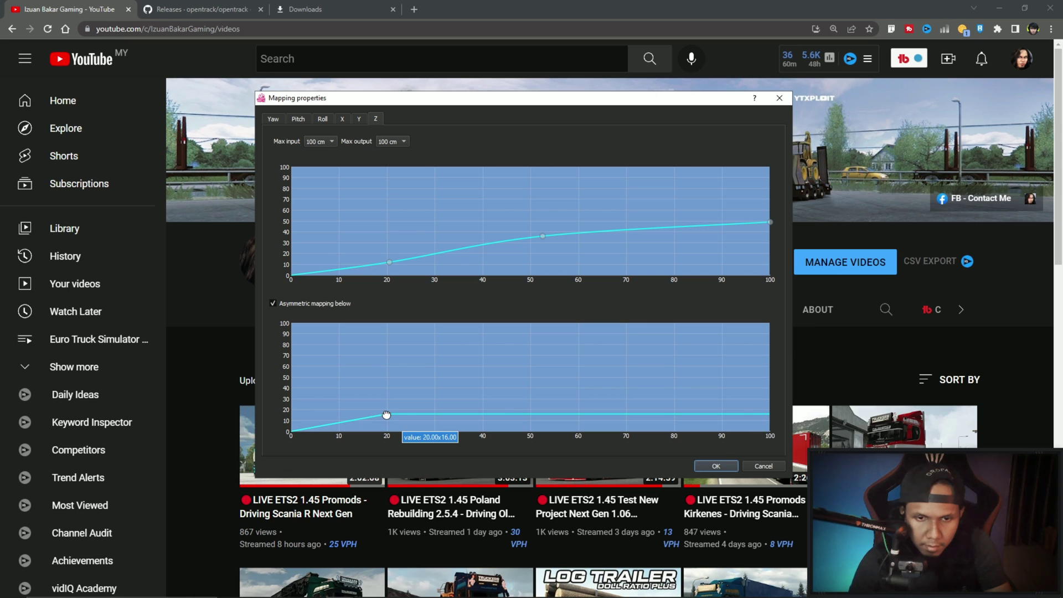
left_click(768, 414)
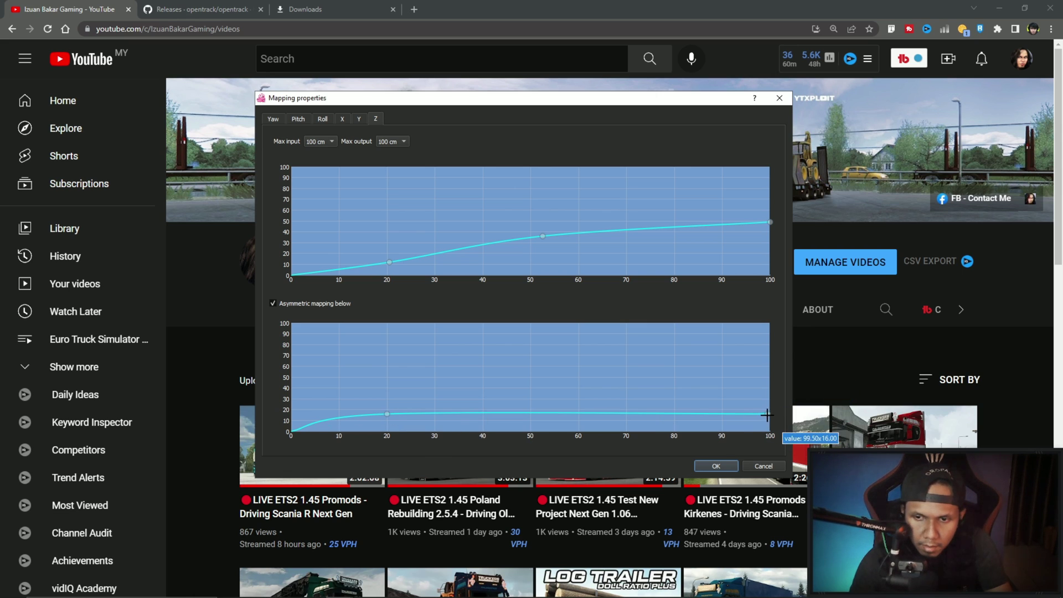
left_click_drag(767, 414, 777, 380)
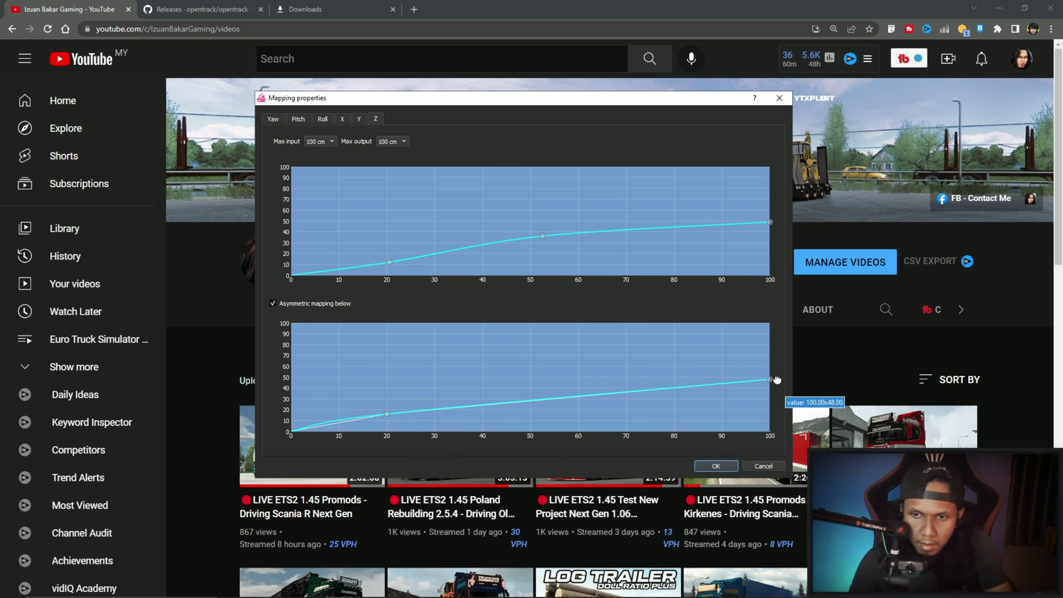
left_click_drag(521, 401, 548, 394)
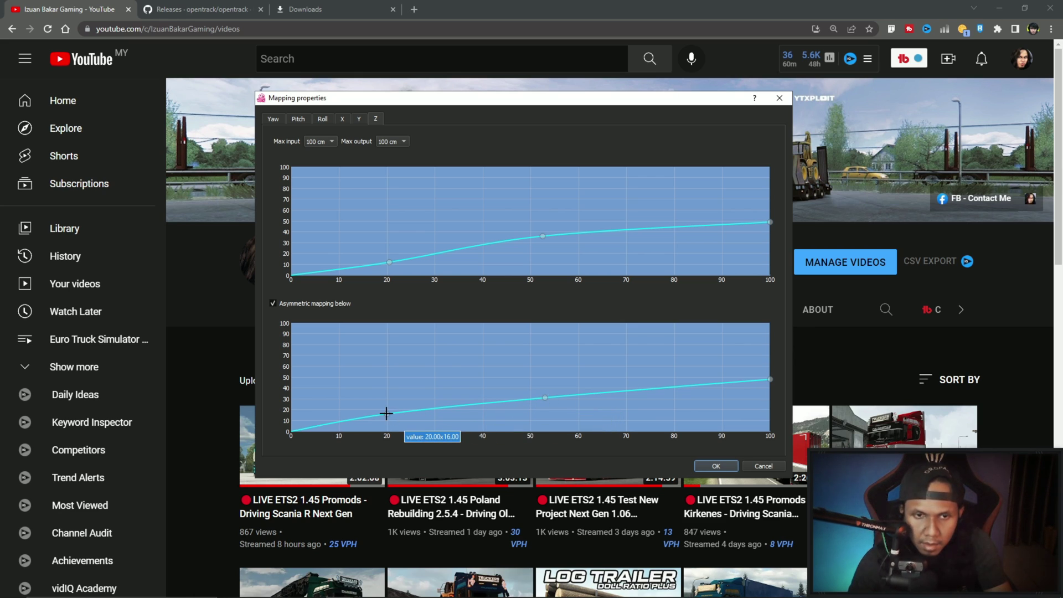
left_click_drag(388, 416, 391, 418)
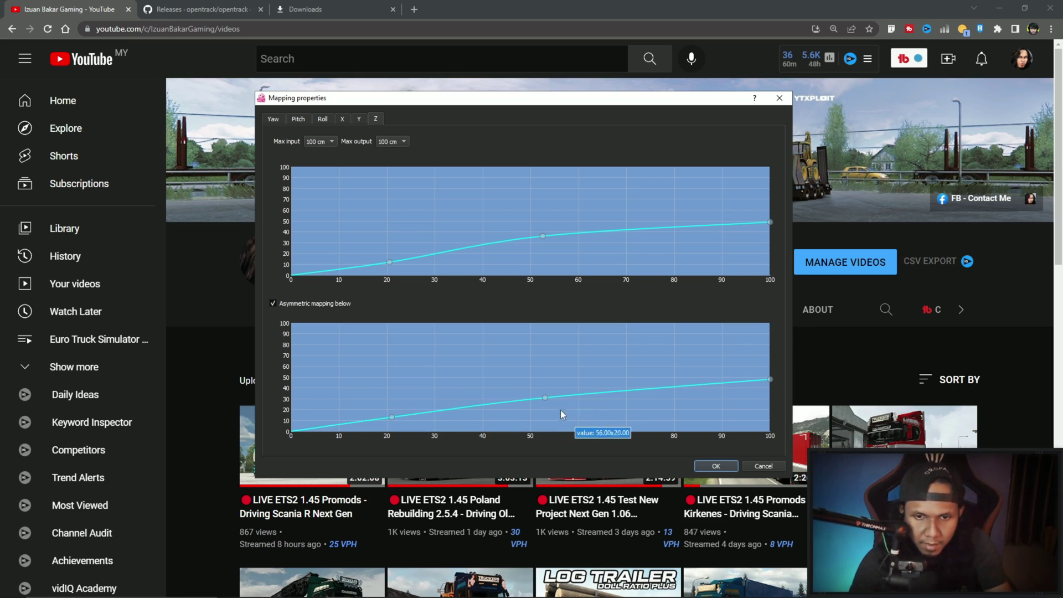
left_click_drag(546, 397, 540, 391)
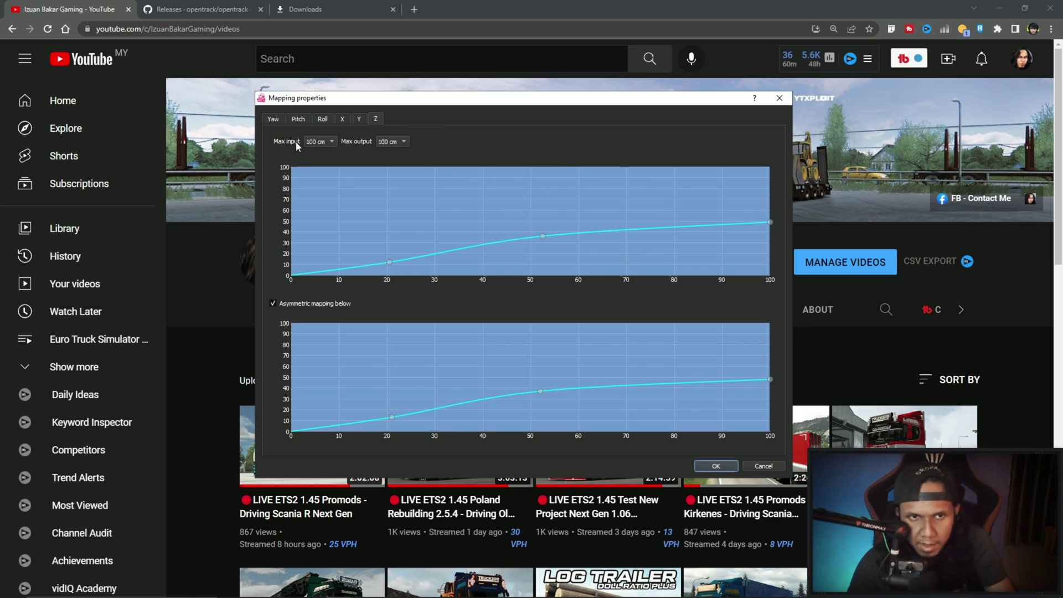
Step: Check the Y and X curves, leave X max input at 100 cm, and confirm the mapping with OK
left_click(360, 118)
left_click(342, 120)
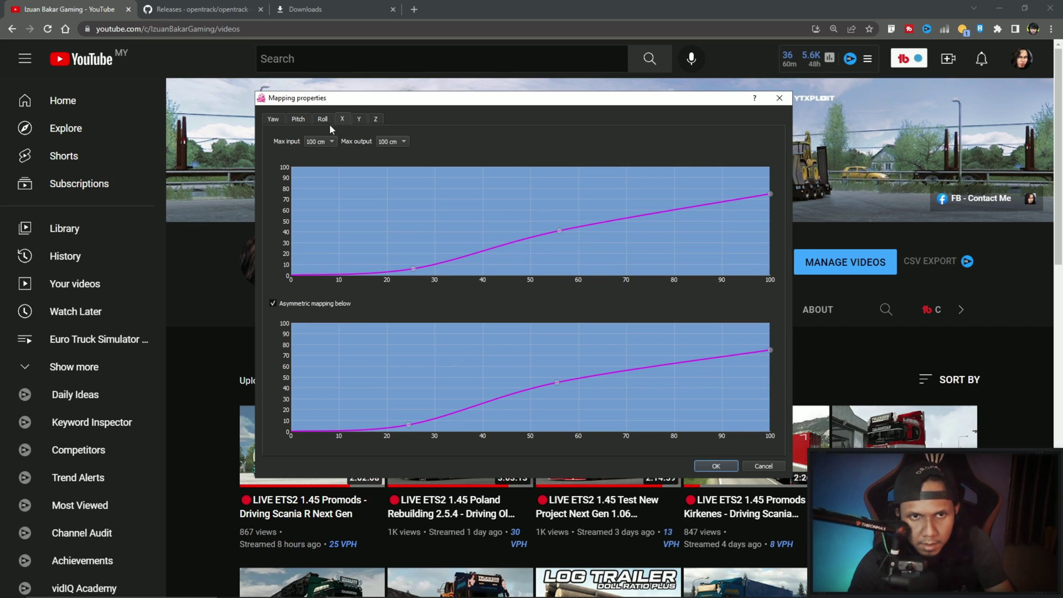
left_click(320, 141)
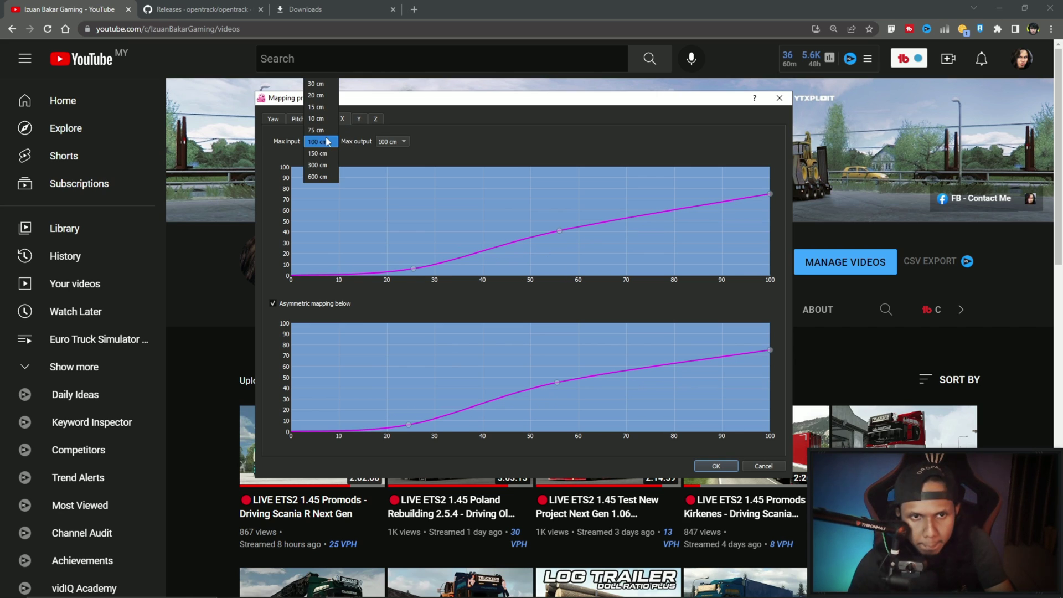
left_click(429, 143)
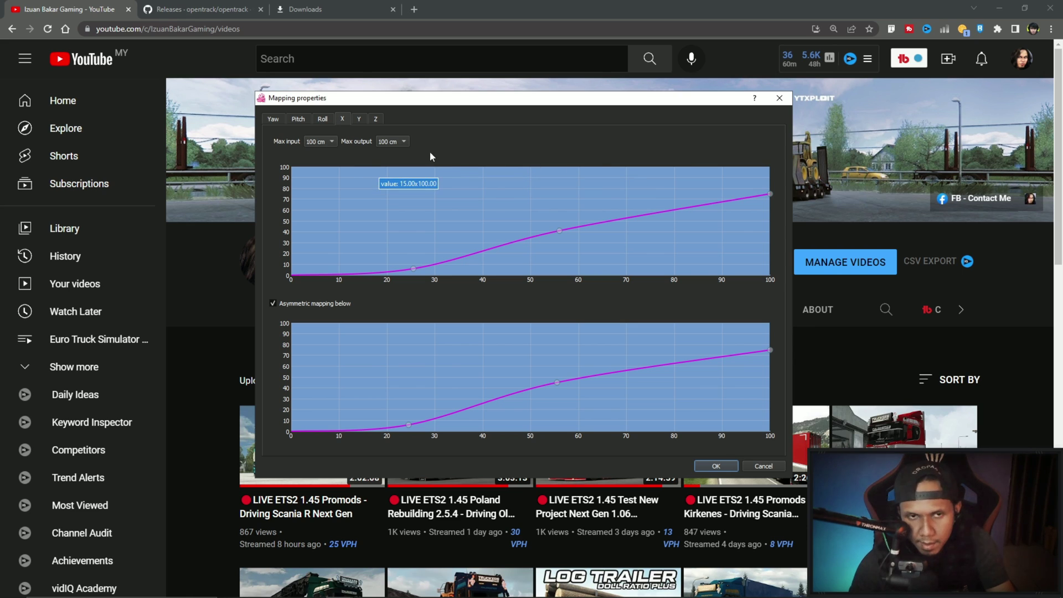
left_click(330, 142)
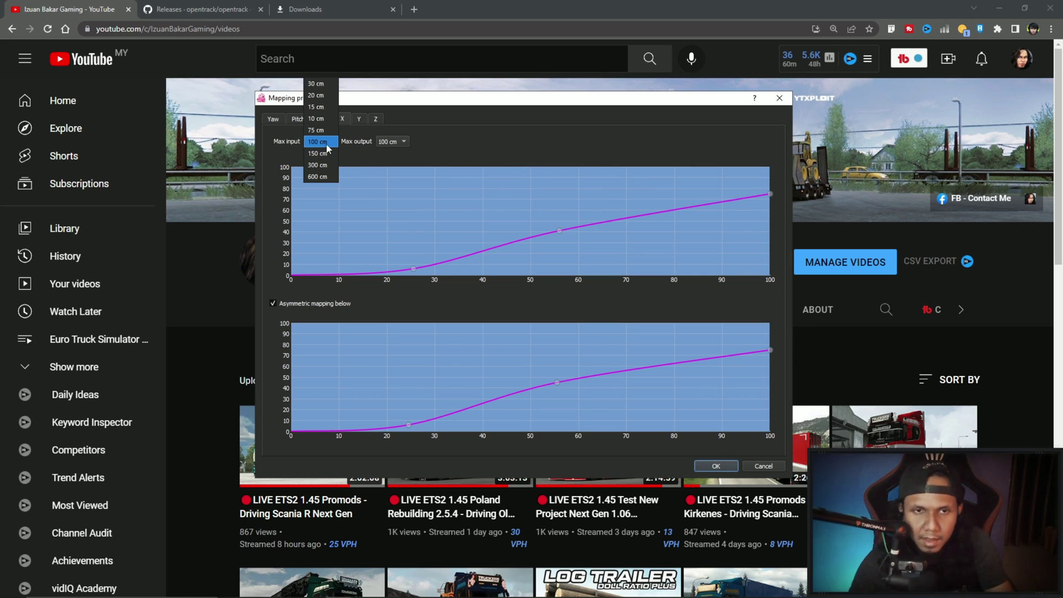
left_click(327, 143)
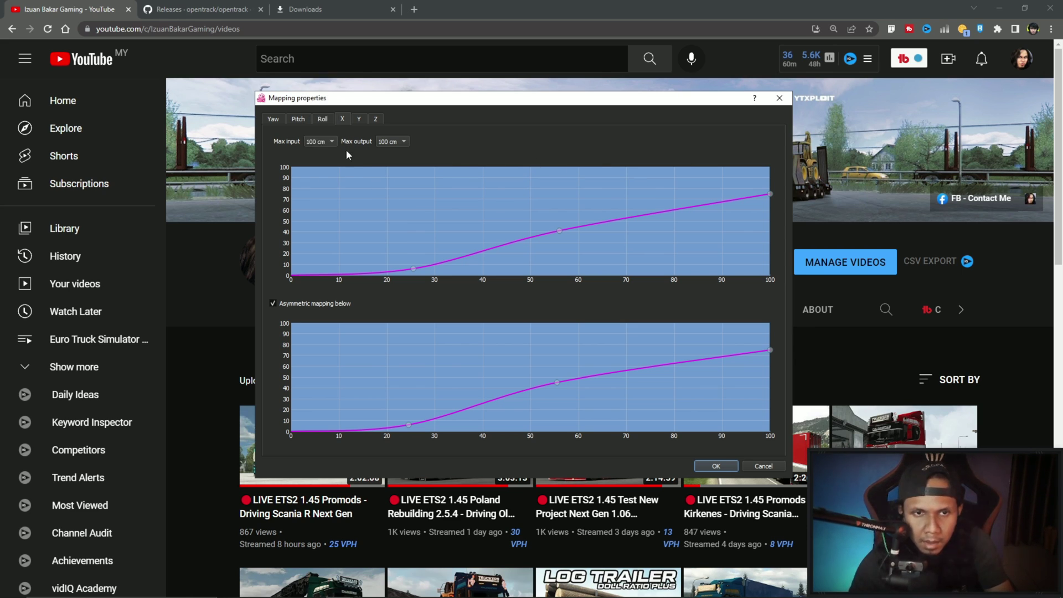
left_click(715, 467)
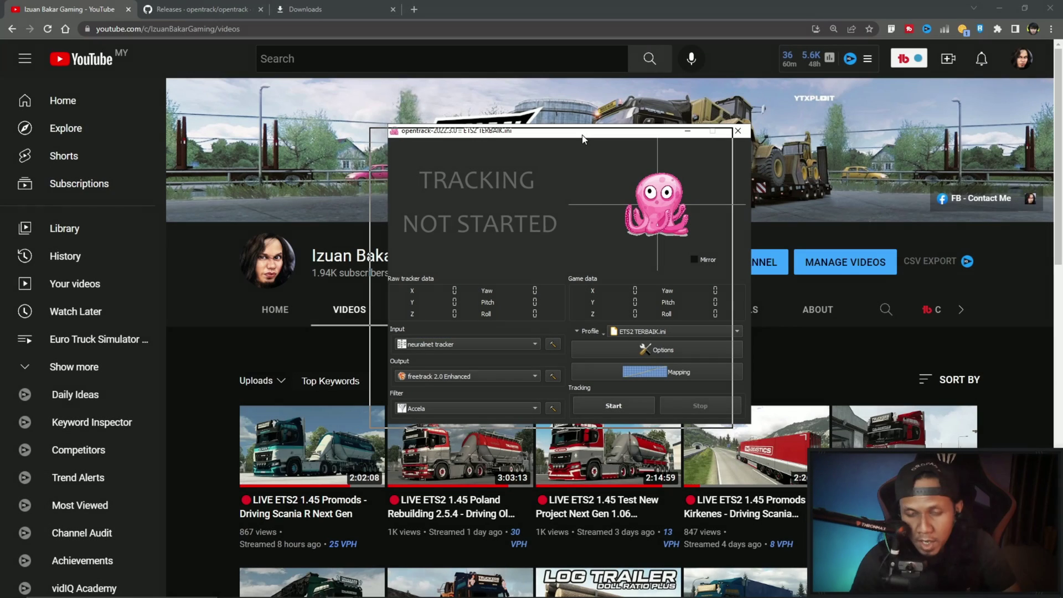
Step: Reposition the opentrack window and start head tracking
left_click_drag(582, 139, 582, 139)
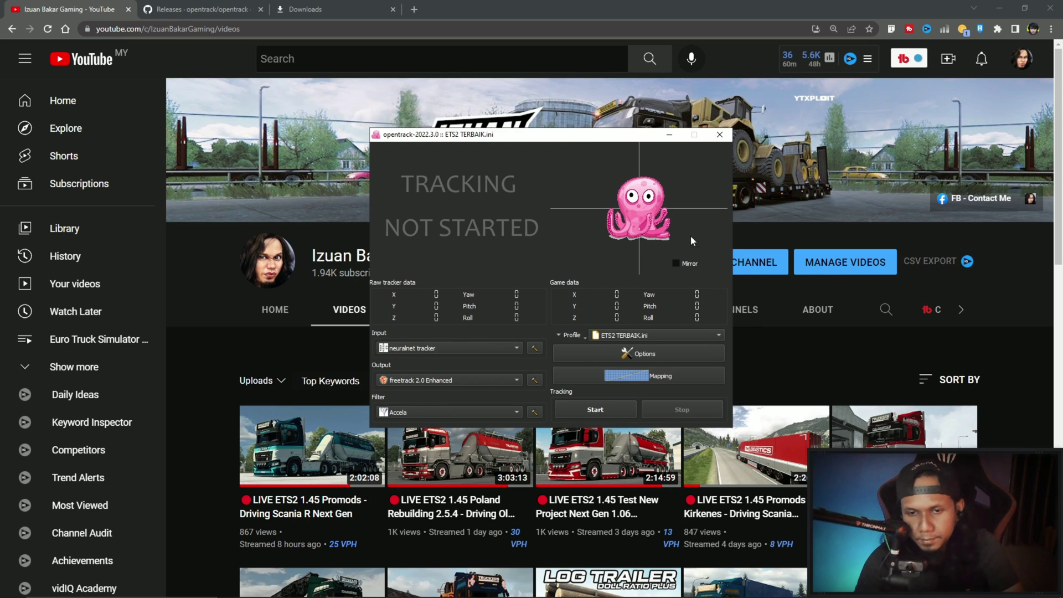
left_click(596, 410)
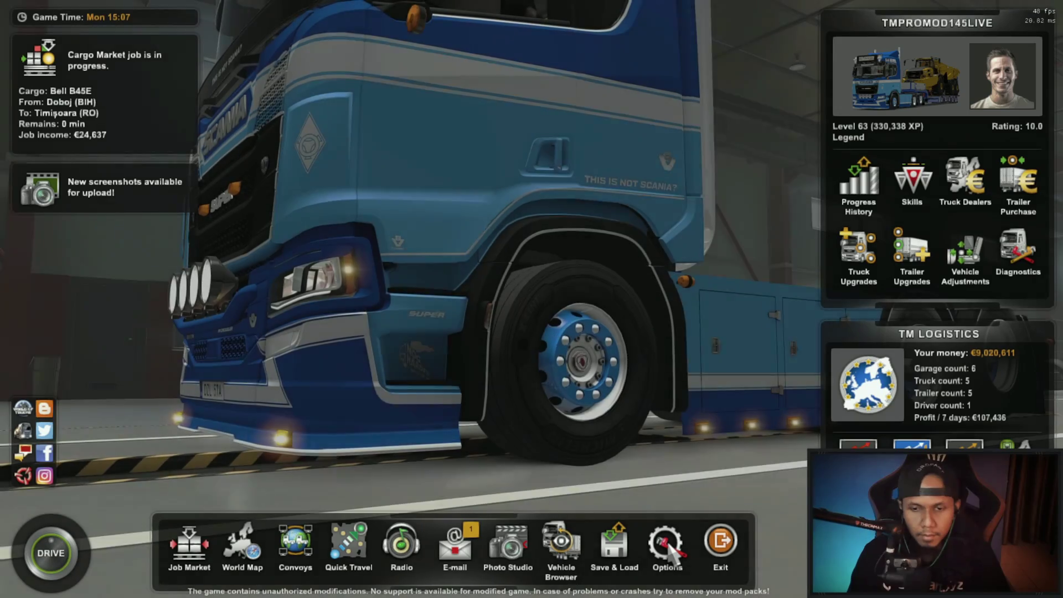
Step: Open Euro Truck Simulator 2's Keys & Buttons settings and scroll to the Camera Controls bindings
left_click(667, 544)
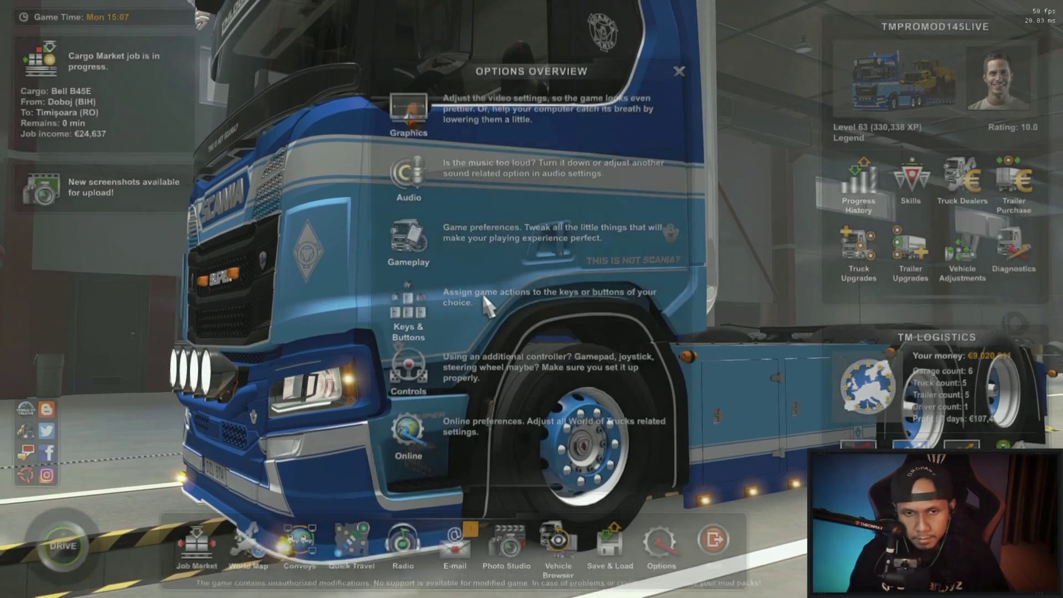
left_click(484, 297)
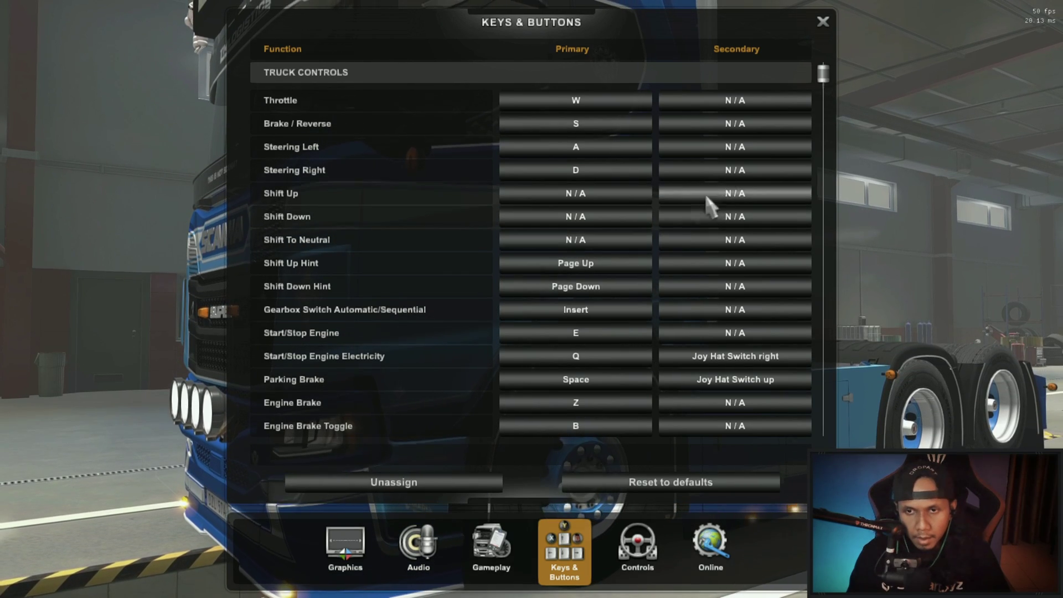
left_click_drag(823, 75, 845, 395)
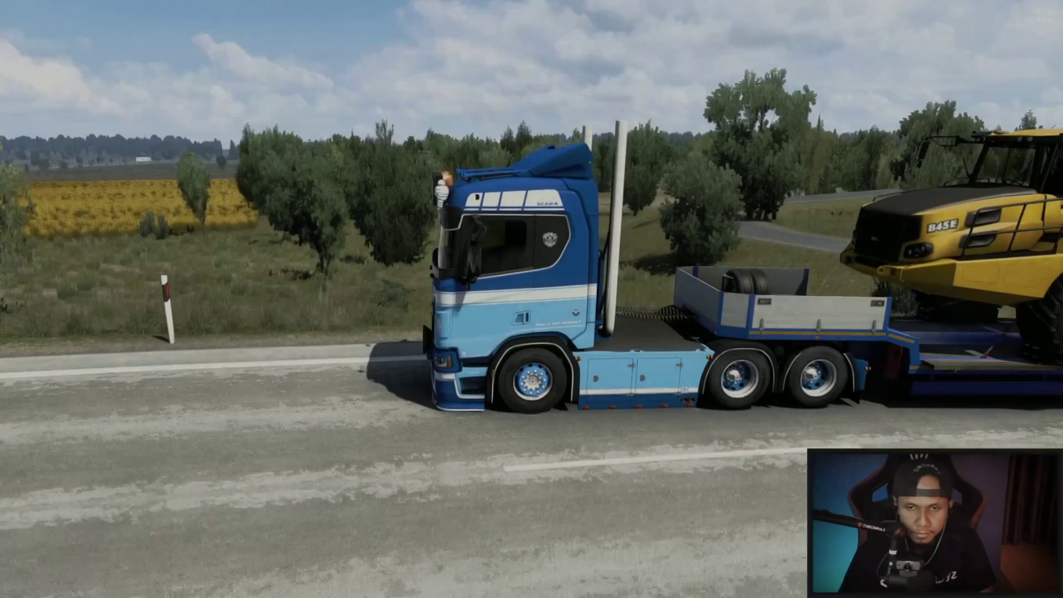
Step: Switch Euro Truck Simulator 2 to the interior cab camera with key 1
key("1")
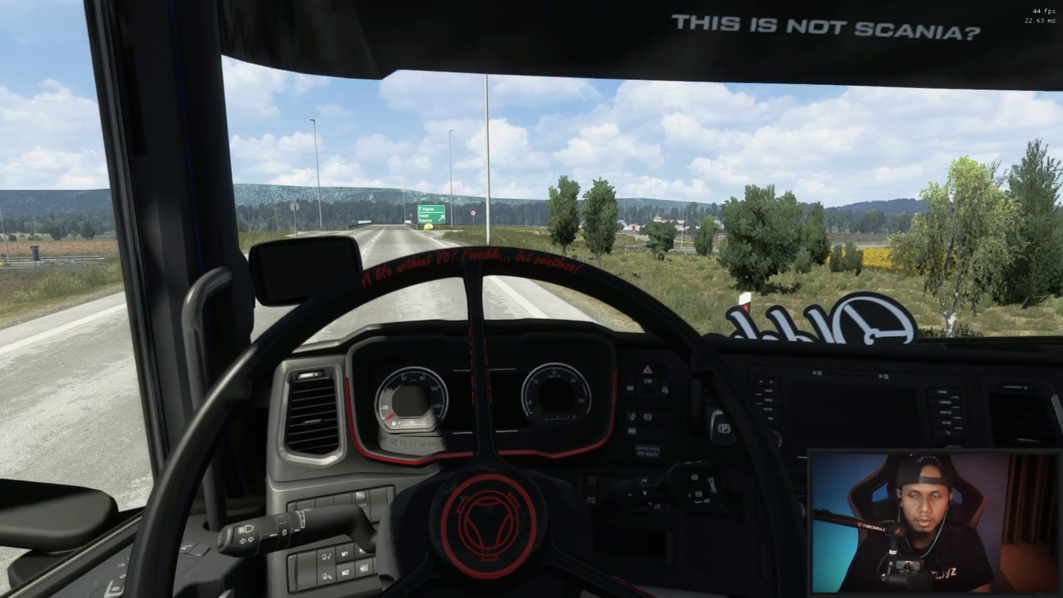